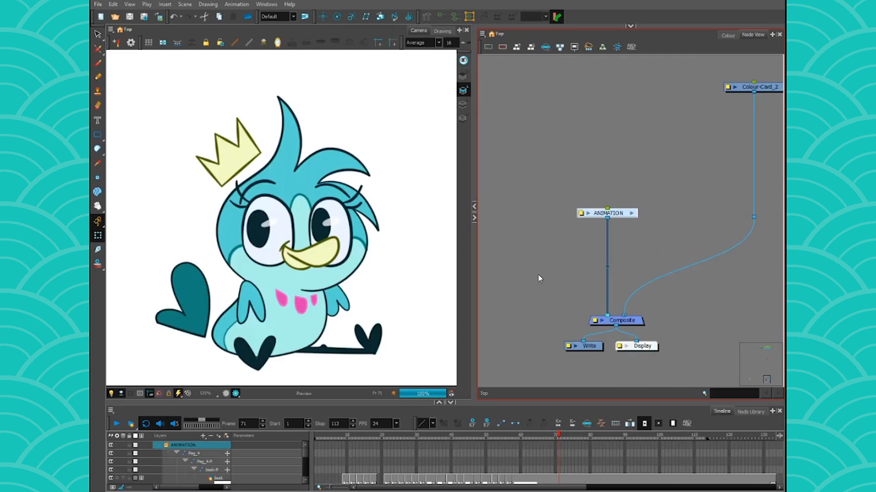
Step: Switch the camera view from Render to OpenGL display and scrub the timeline to review the bird animation
{"action": "left_click", "coordinate": [226, 393]}
{"action": "scroll", "coordinate": [189, 362], "scroll_direction": "down", "scroll_amount": 3}
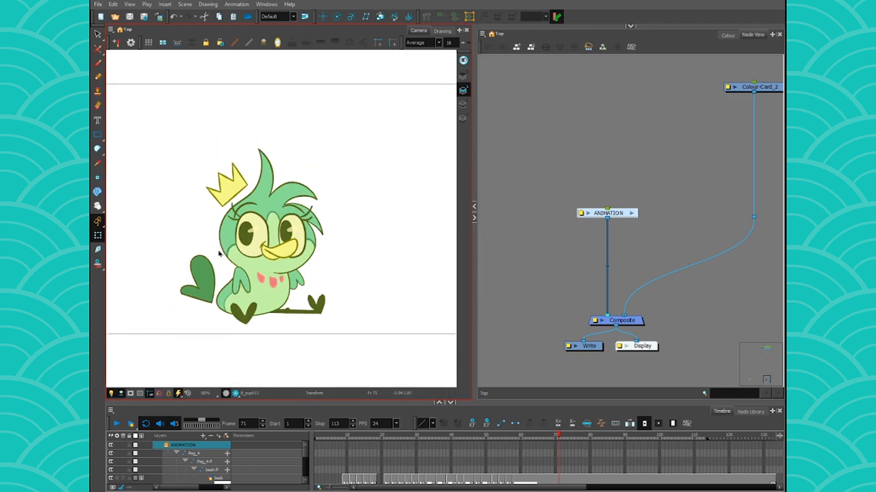
{"action": "left_click_drag", "start_coordinate": [176, 346], "coordinate": [216, 350]}
{"action": "left_click_drag", "start_coordinate": [324, 436], "coordinate": [315, 436]}
{"action": "left_click", "coordinate": [119, 424]}
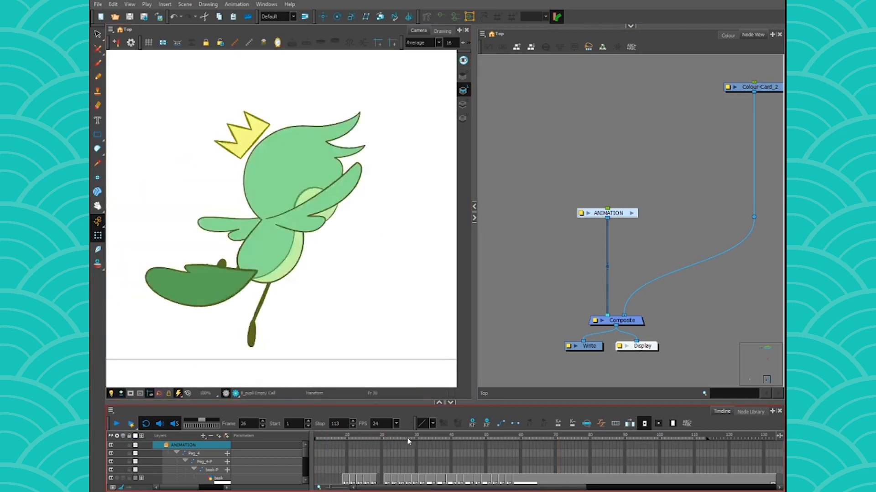
{"action": "left_click_drag", "start_coordinate": [409, 439], "coordinate": [550, 459]}
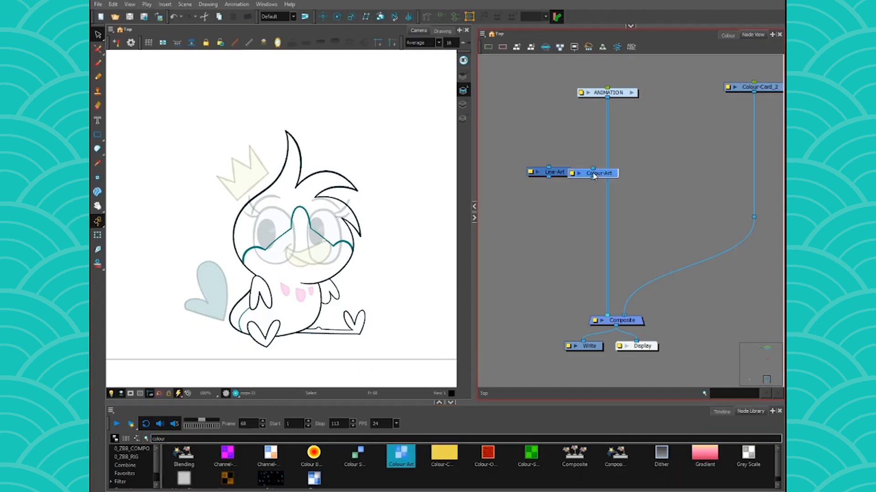
Step: Arrange the Line-Art and Colour-Art nodes side by side and wire each between ANIMATION and the final Composite
{"action": "left_click_drag", "start_coordinate": [614, 169], "coordinate": [645, 160]}
{"action": "left_click_drag", "start_coordinate": [608, 133], "coordinate": [626, 158]}
{"action": "left_click_drag", "start_coordinate": [548, 166], "coordinate": [606, 97]}
{"action": "left_click_drag", "start_coordinate": [563, 170], "coordinate": [568, 164]}
{"action": "left_click_drag", "start_coordinate": [551, 167], "coordinate": [603, 316]}
{"action": "left_click_drag", "start_coordinate": [627, 168], "coordinate": [616, 315]}
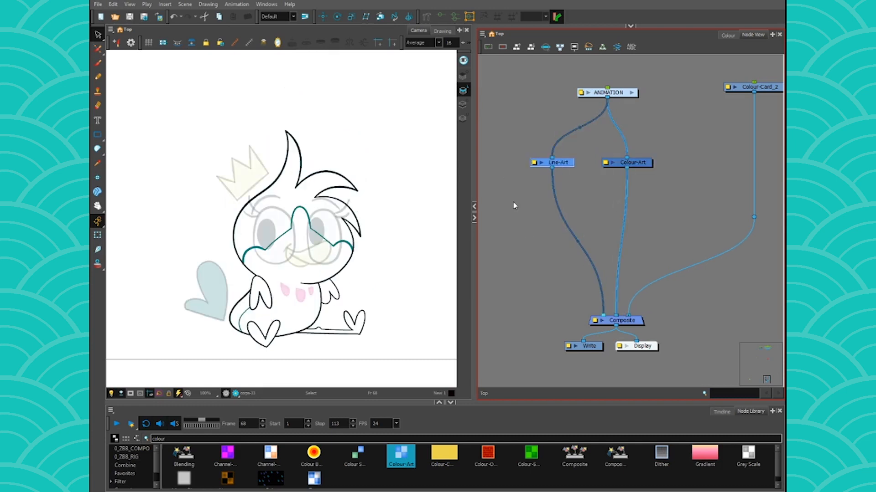
Step: Search the node library for "compo" and insert a Composite between ANIMATION and the Line-Art and Colour-Art nodes
{"action": "left_click_drag", "start_coordinate": [260, 438], "coordinate": [101, 445]}
{"action": "type", "text": "compo"}
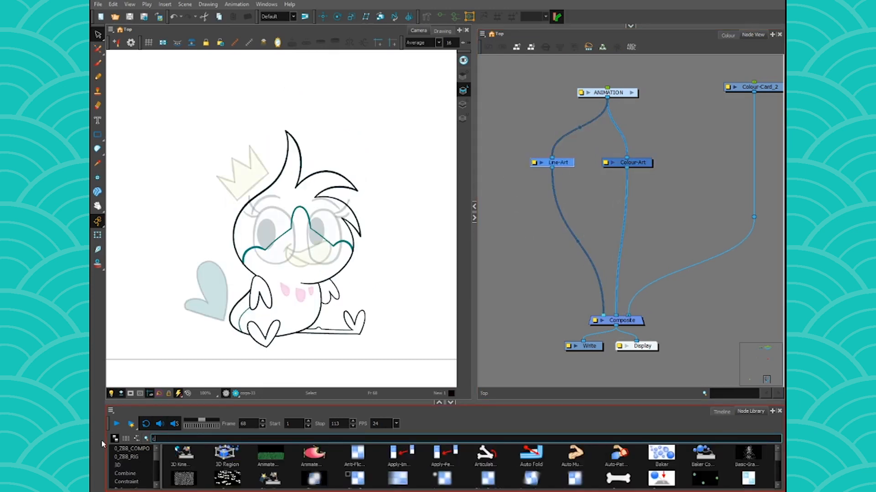
{"action": "left_click", "coordinate": [588, 152]}
{"action": "left_click_drag", "start_coordinate": [588, 152], "coordinate": [590, 142]}
{"action": "left_click_drag", "start_coordinate": [618, 146], "coordinate": [552, 158]}
{"action": "left_click_drag", "start_coordinate": [618, 146], "coordinate": [627, 157]}
{"action": "left_click_drag", "start_coordinate": [607, 97], "coordinate": [616, 127]}
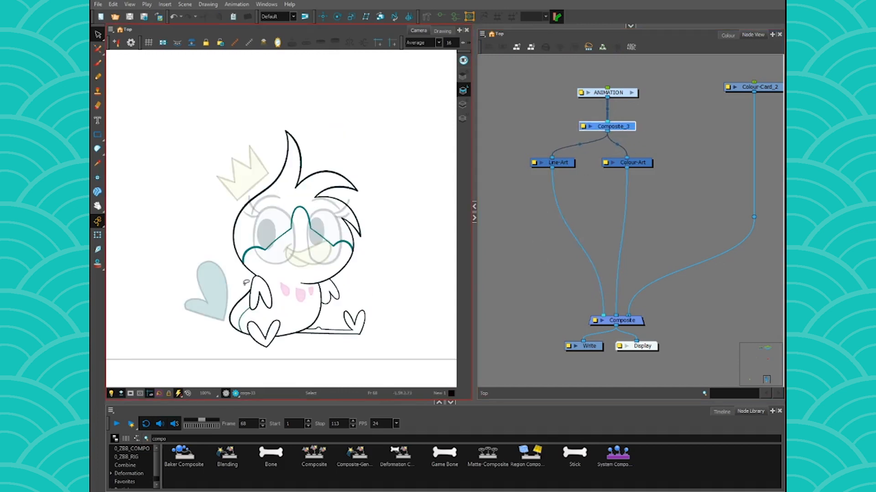
Step: Activate the Transform tool, clear the node selection, and reconnect Line-Art and Colour-Art to the final Composite
{"action": "left_click", "coordinate": [98, 235]}
{"action": "left_click", "coordinate": [578, 203]}
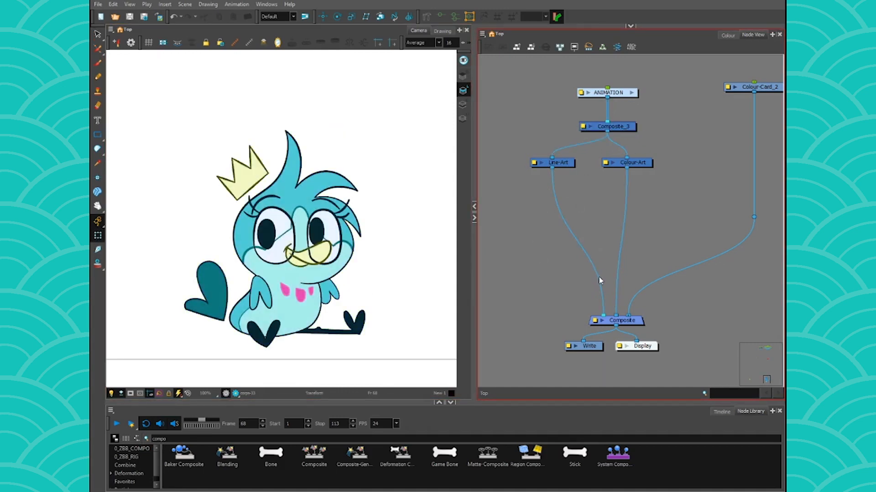
{"action": "left_click_drag", "start_coordinate": [603, 314], "coordinate": [588, 283]}
{"action": "left_click_drag", "start_coordinate": [607, 315], "coordinate": [575, 238]}
{"action": "left_click_drag", "start_coordinate": [551, 168], "coordinate": [601, 317]}
{"action": "left_click_drag", "start_coordinate": [627, 167], "coordinate": [617, 316]}
Step: Enable Flatten in the Line-Art node's properties and inspect the lines around the bird's eyes
{"action": "left_click", "coordinate": [322, 324]}
{"action": "scroll", "coordinate": [278, 250], "scroll_direction": "up", "scroll_amount": 3}
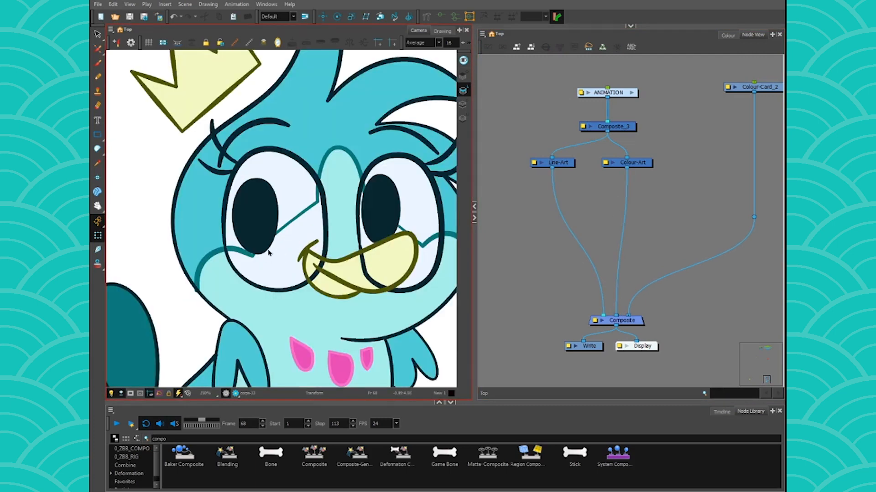
{"action": "double_click", "coordinate": [541, 164]}
{"action": "left_click", "coordinate": [538, 103]}
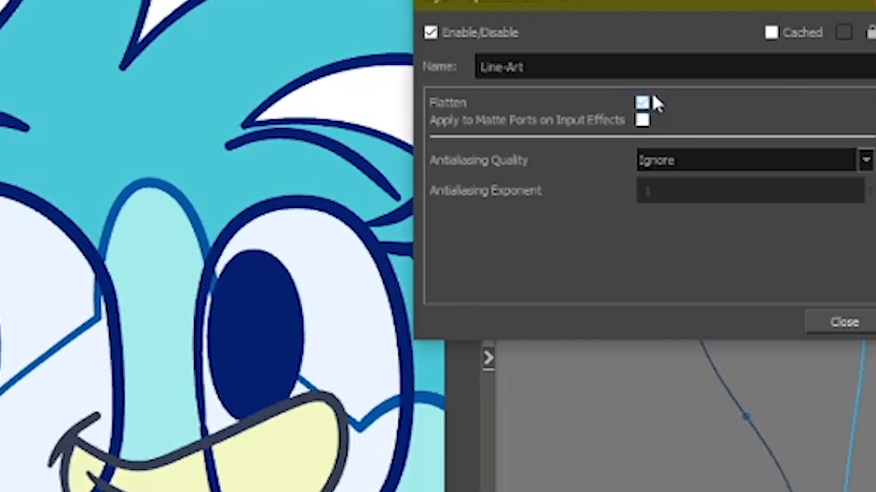
{"action": "left_click", "coordinate": [844, 322]}
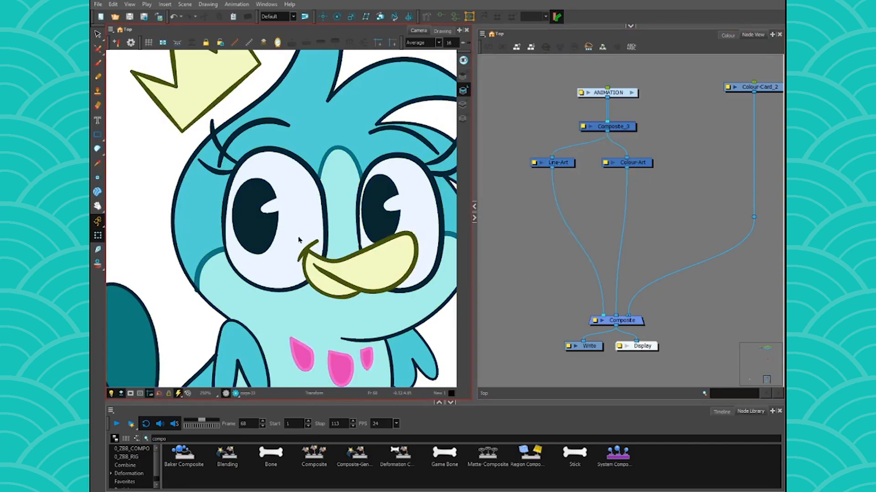
{"action": "scroll", "coordinate": [246, 255], "scroll_direction": "down", "scroll_amount": 3}
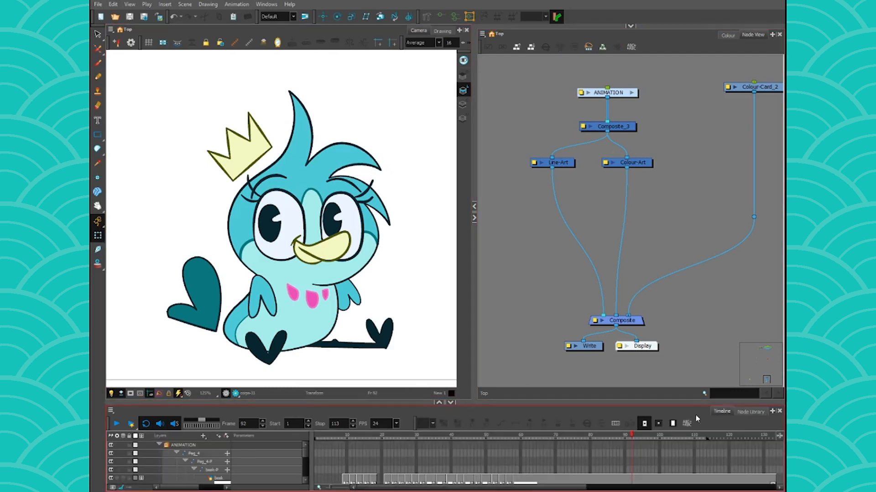
Step: Add a Turbulence node, wire it from Composite_3 to the final Composite in place of Line-Art and Colour-Art, and show the Render View
{"action": "left_click", "coordinate": [750, 412]}
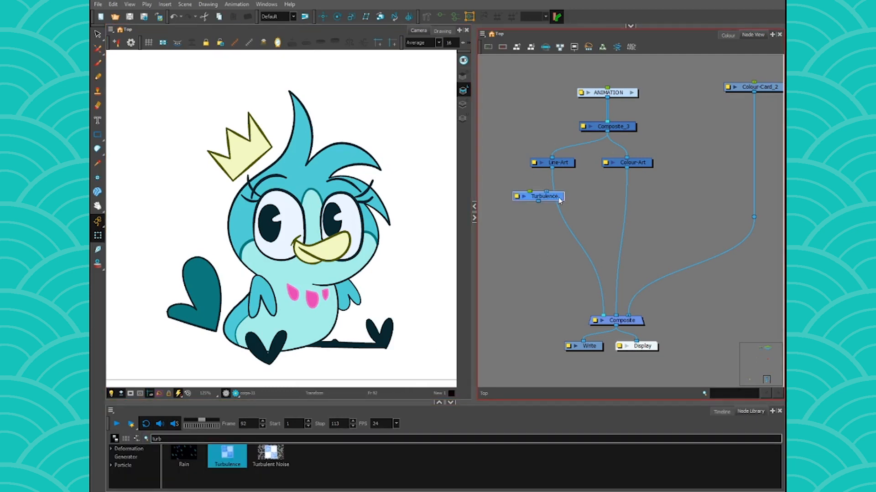
{"action": "left_click_drag", "start_coordinate": [538, 196], "coordinate": [581, 155]}
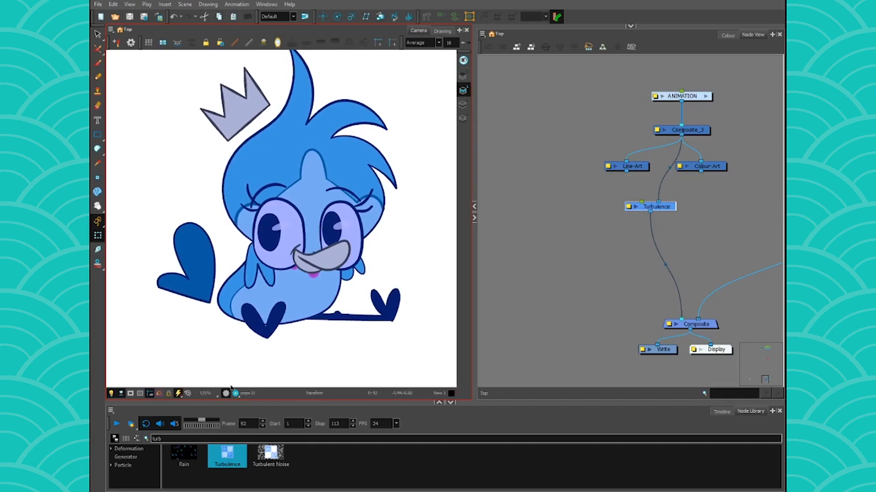
{"action": "left_click", "coordinate": [234, 393]}
{"action": "left_click", "coordinate": [226, 394]}
{"action": "left_click", "coordinate": [236, 394]}
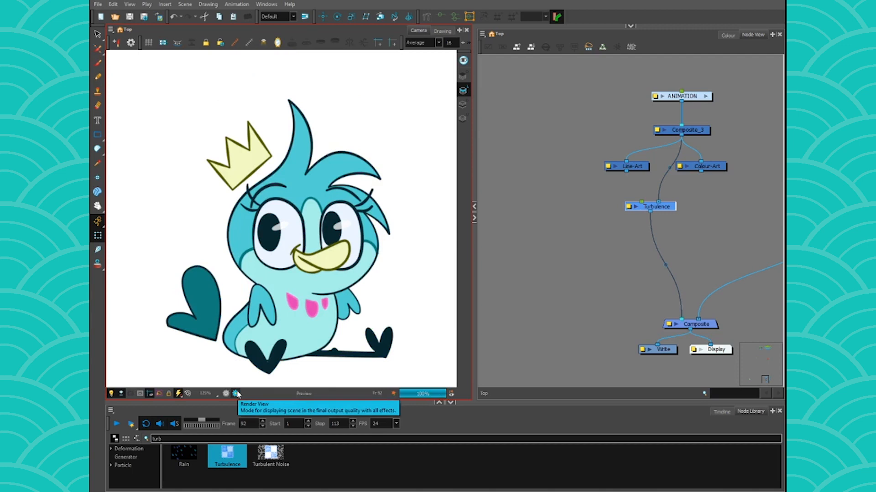
Step: Search the node library for "render" and insert a Render Preview node between Turbulence and the final Composite
{"action": "left_click", "coordinate": [218, 439]}
{"action": "key", "text": "BackSpace"}
{"action": "key", "text": "BackSpace"}
{"action": "key", "text": "BackSpace"}
{"action": "key", "text": "BackSpace"}
{"action": "type", "text": "render"}
{"action": "left_click_drag", "start_coordinate": [183, 456], "coordinate": [652, 263]}
{"action": "mouse_move", "coordinate": [681, 317]}
{"action": "left_mouse_down"}
{"action": "mouse_move", "coordinate": [653, 259]}
{"action": "mouse_move", "coordinate": [681, 319]}
{"action": "left_mouse_up"}
{"action": "left_click_drag", "start_coordinate": [663, 265], "coordinate": [660, 260]}
Step: Return the camera to OpenGL display and render the frames from the RenderPreview node's properties
{"action": "left_click", "coordinate": [225, 394]}
{"action": "left_click_drag", "start_coordinate": [148, 332], "coordinate": [208, 300]}
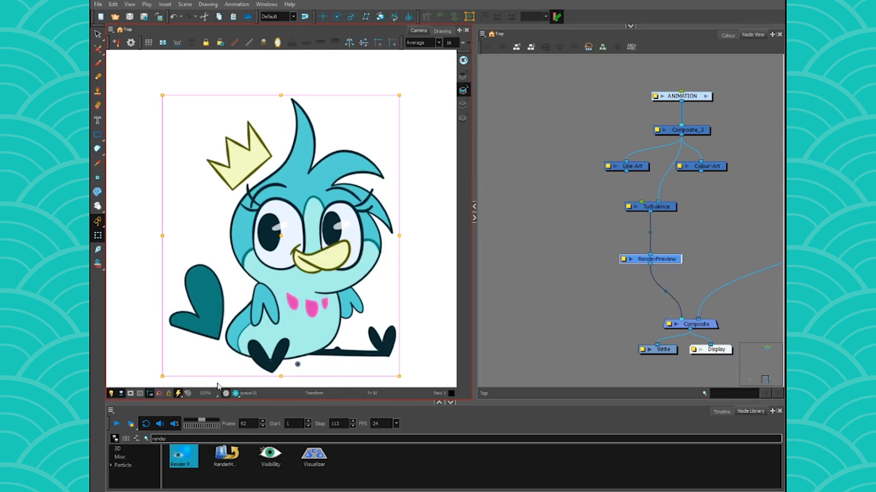
{"action": "double_click", "coordinate": [624, 258]}
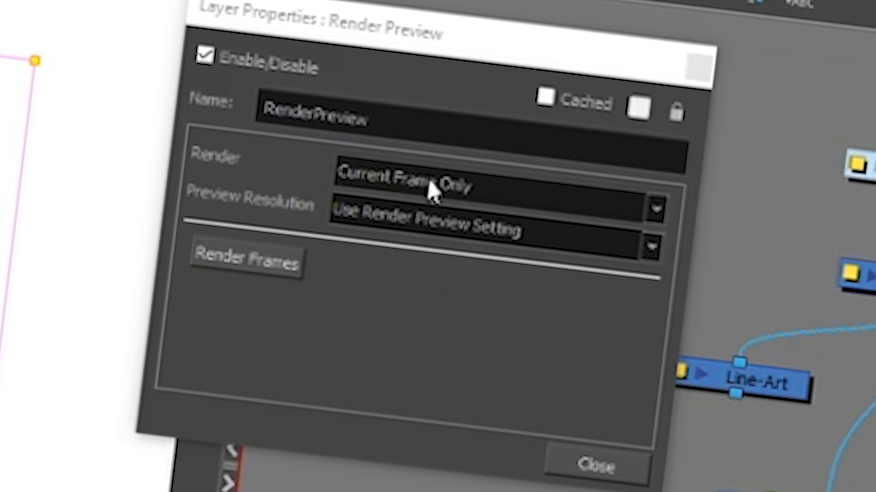
{"action": "left_click", "coordinate": [270, 265]}
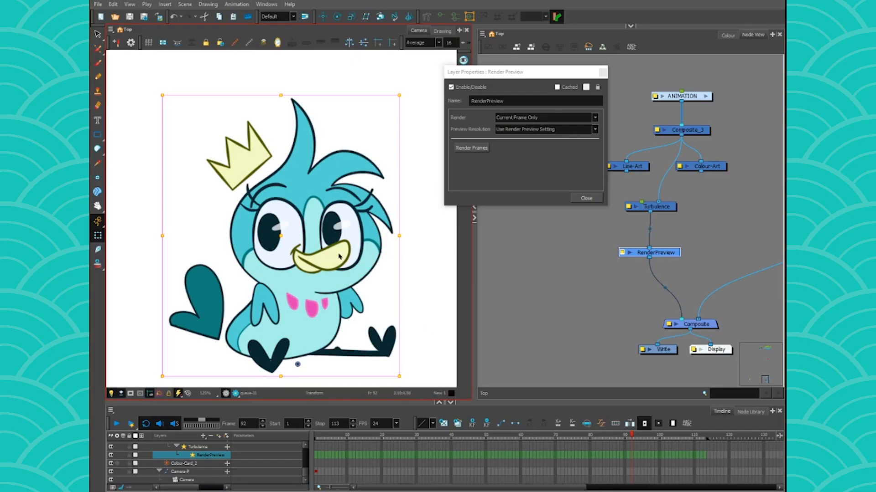
{"action": "left_click", "coordinate": [485, 149]}
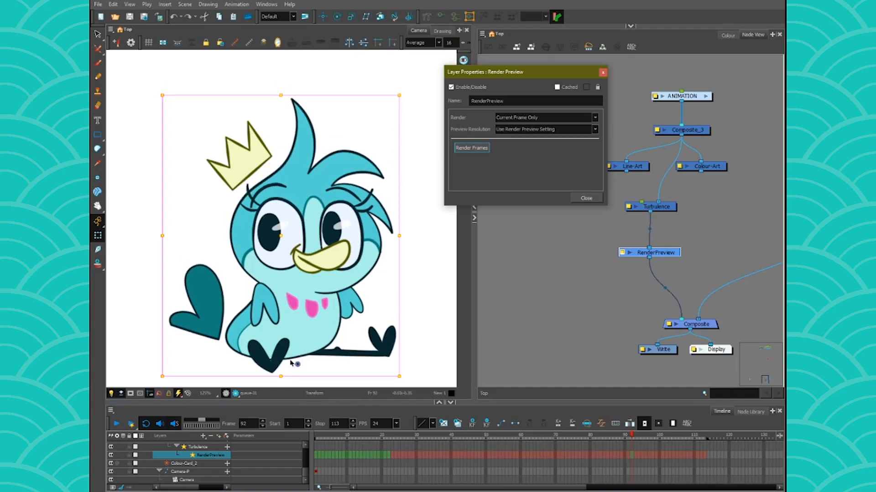
Step: Set the RenderPreview node's preview resolution to 1/2 and close its properties
{"action": "left_click", "coordinate": [502, 129]}
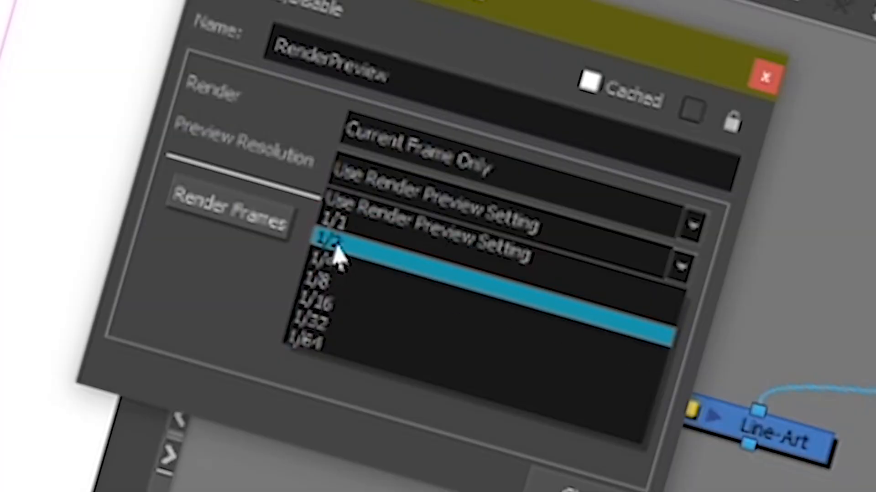
{"action": "left_click", "coordinate": [338, 256]}
{"action": "left_click", "coordinate": [584, 197]}
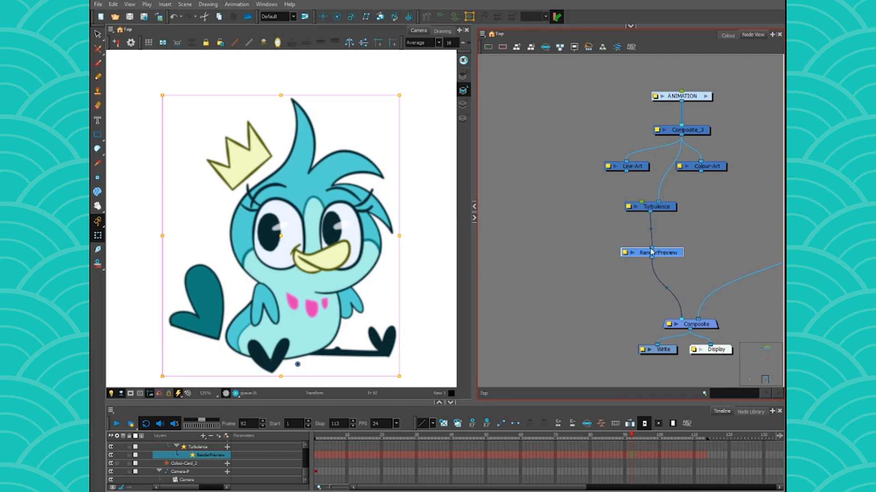
Step: Set the Turbulence node's locked Amount to 100 and Frequency to 100, keeping its properties open beside the node network
{"action": "left_click", "coordinate": [629, 206]}
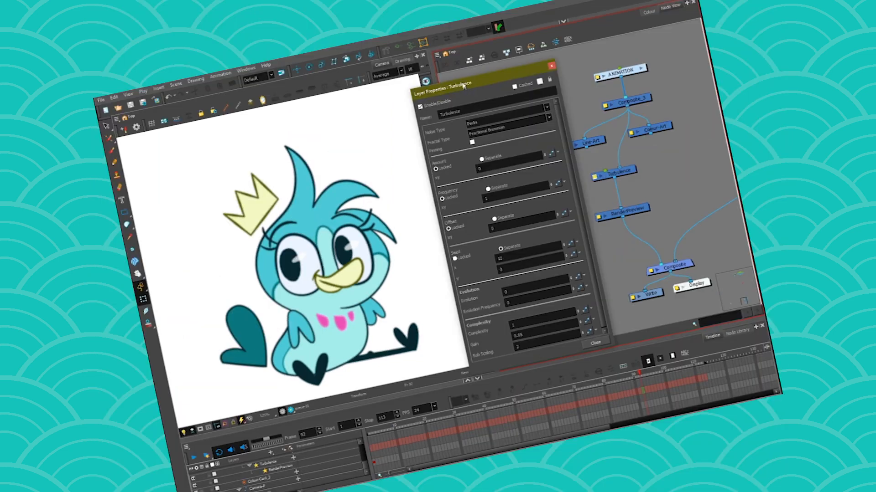
{"action": "left_click_drag", "start_coordinate": [463, 86], "coordinate": [464, 68]}
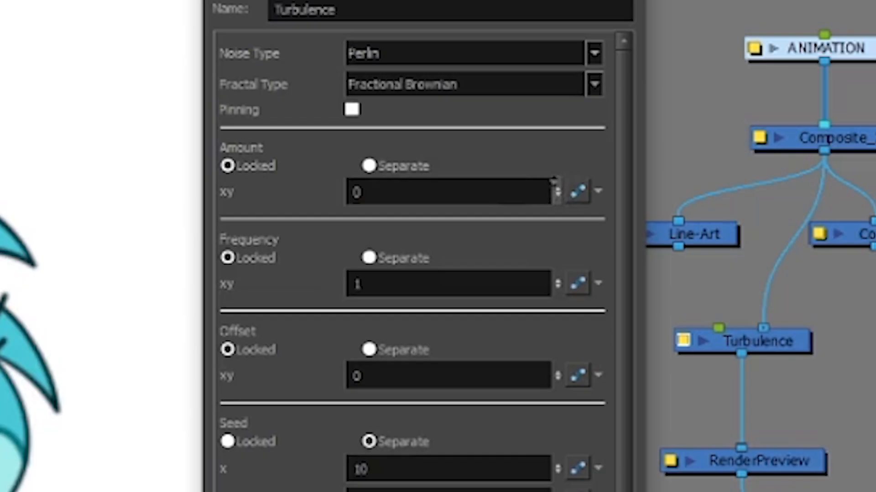
{"action": "left_click_drag", "start_coordinate": [524, 151], "coordinate": [487, 153]}
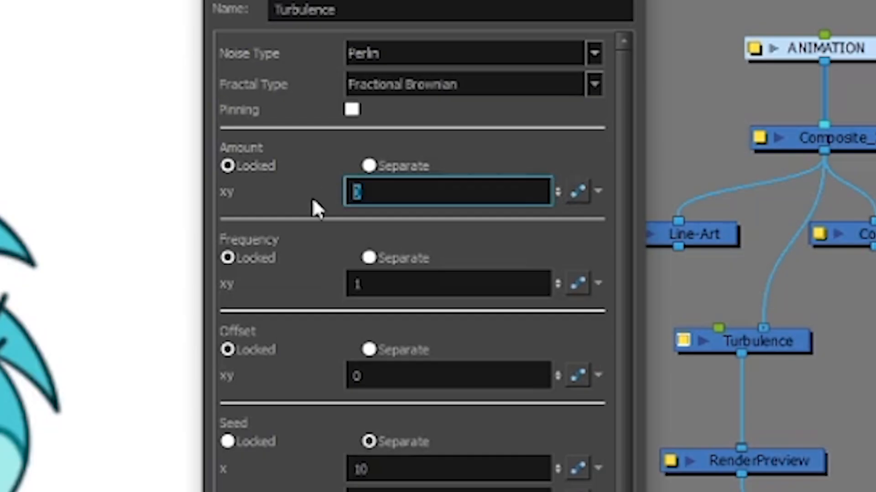
{"action": "type", "text": "100"}
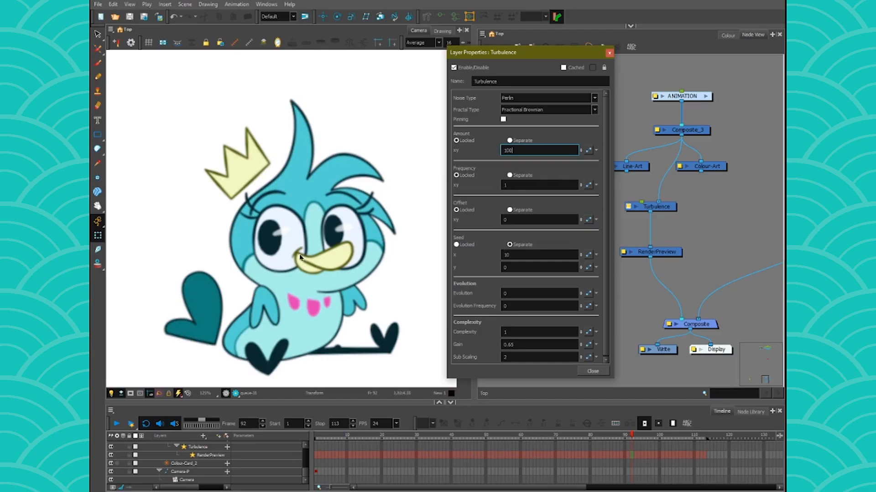
{"action": "key", "text": "Tab"}
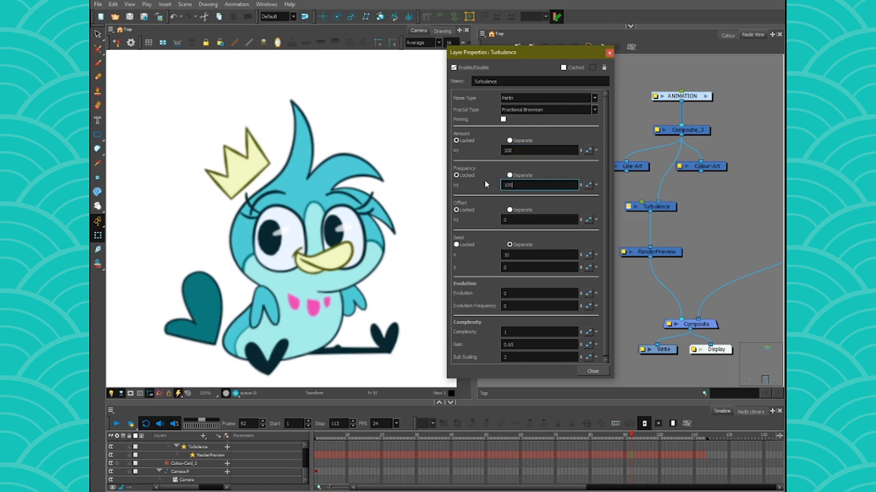
{"action": "type", "text": "100"}
{"action": "key", "text": "Return"}
{"action": "left_click_drag", "start_coordinate": [508, 54], "coordinate": [432, 50]}
Step: Search the node library for "turb", add a Turbulent Noise node beside Turbulence, and expand its thumbnail
{"action": "left_click", "coordinate": [751, 412]}
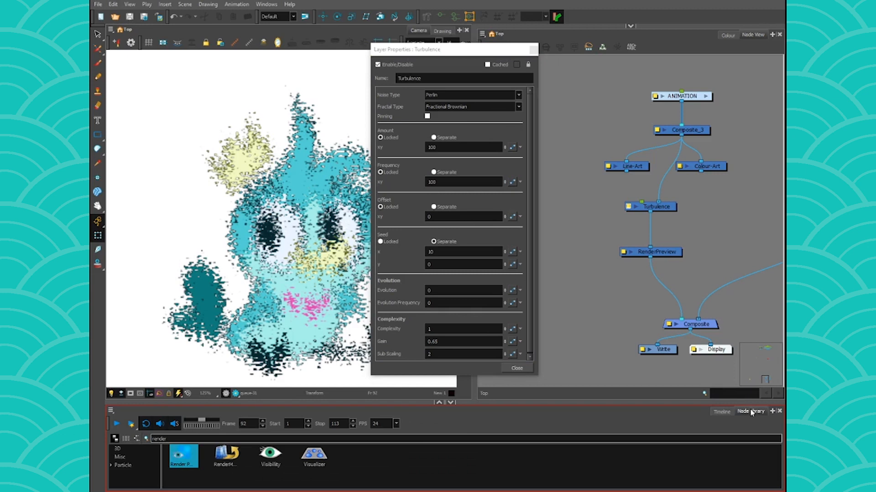
{"action": "left_click_drag", "start_coordinate": [173, 439], "coordinate": [120, 432]}
{"action": "type", "text": "turb"}
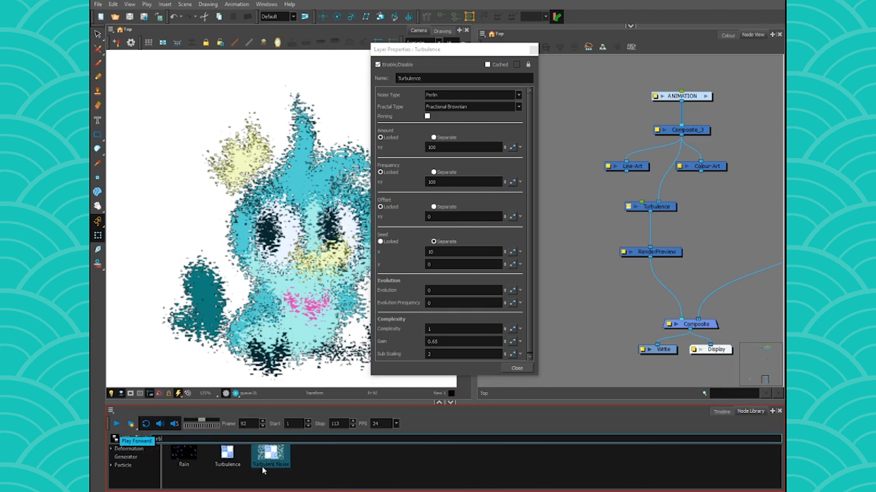
{"action": "left_click_drag", "start_coordinate": [270, 453], "coordinate": [574, 206]}
{"action": "left_click", "coordinate": [561, 204]}
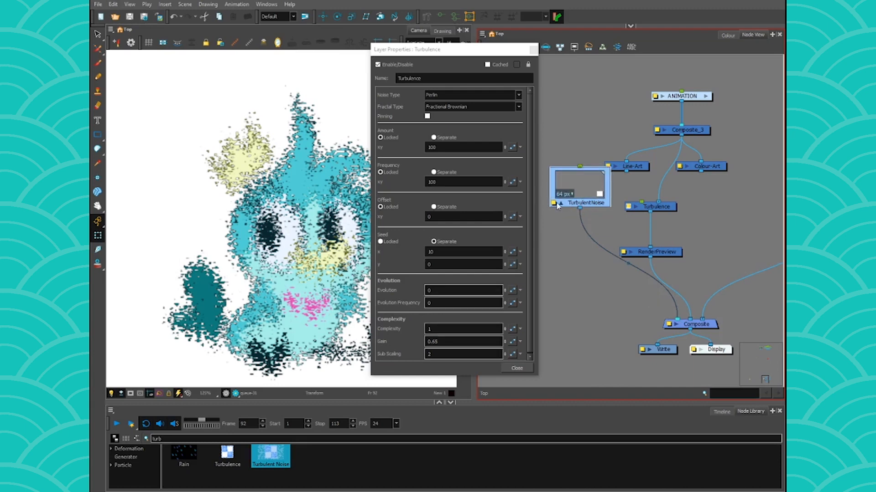
Step: Set the Turbulent Noise node's locked Frequency to 100
{"action": "left_click", "coordinate": [553, 203]}
{"action": "left_click", "coordinate": [598, 141]}
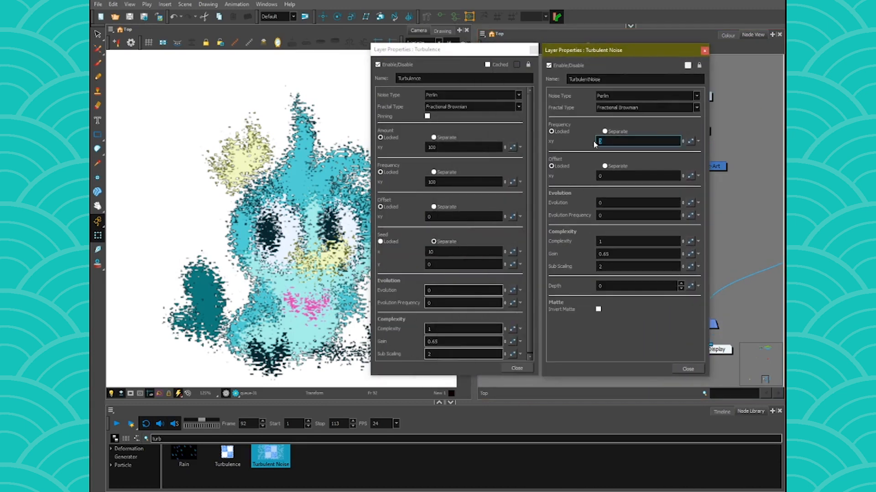
{"action": "type", "text": "100"}
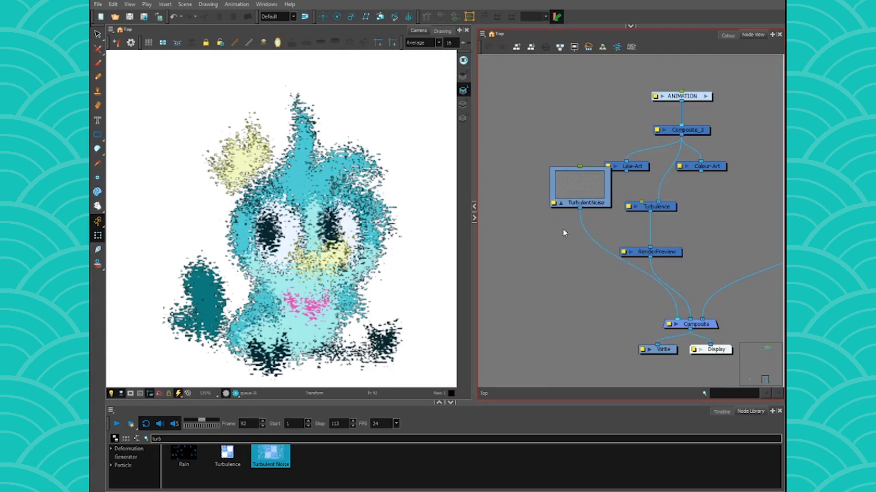
Step: Attach a Display node to Turbulent Noise, show it in the rendered camera view, and disconnect the noise from the final Composite
{"action": "left_click_drag", "start_coordinate": [563, 229], "coordinate": [586, 217]}
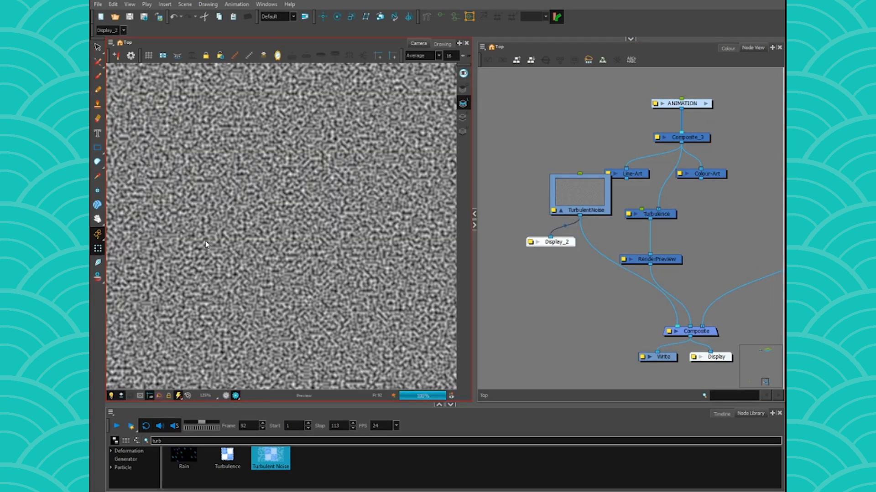
{"action": "left_click", "coordinate": [587, 214]}
{"action": "left_click", "coordinate": [368, 207]}
{"action": "left_click", "coordinate": [676, 323]}
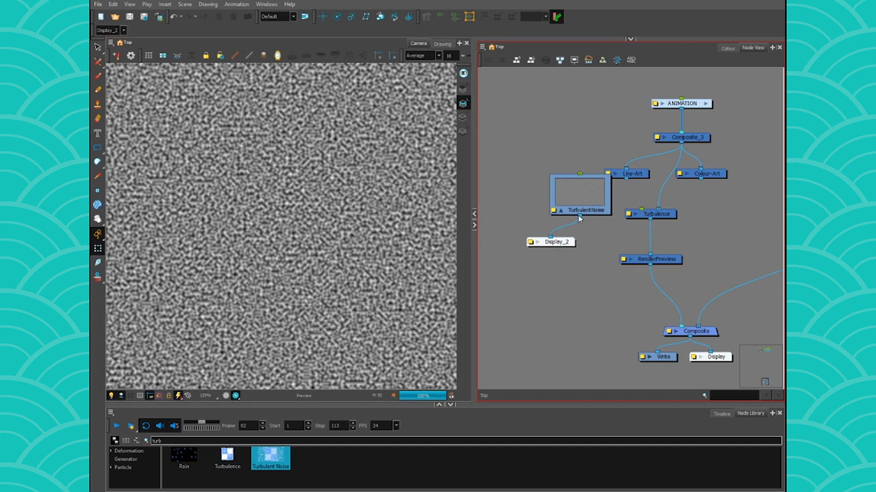
Step: Lower the Turbulent Noise node's Frequency to 10 and move its properties window off the node network
{"action": "double_click", "coordinate": [563, 212]}
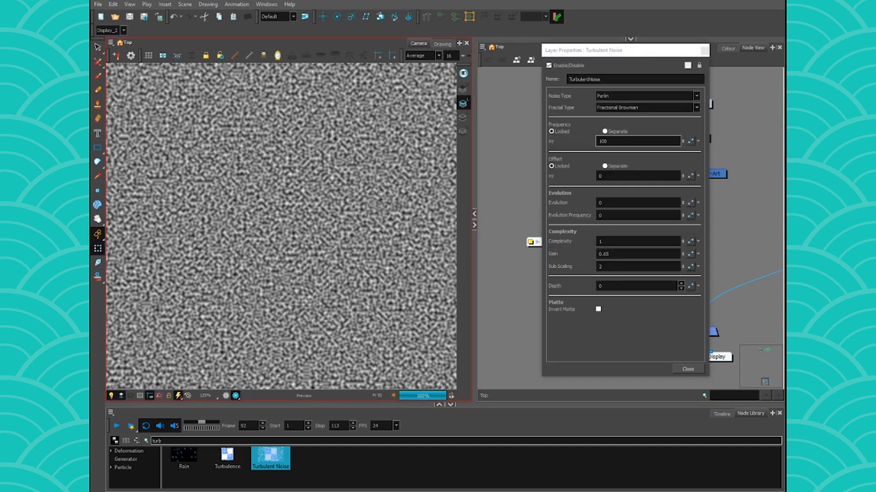
{"action": "left_click", "coordinate": [638, 142]}
{"action": "key", "text": "BackSpace"}
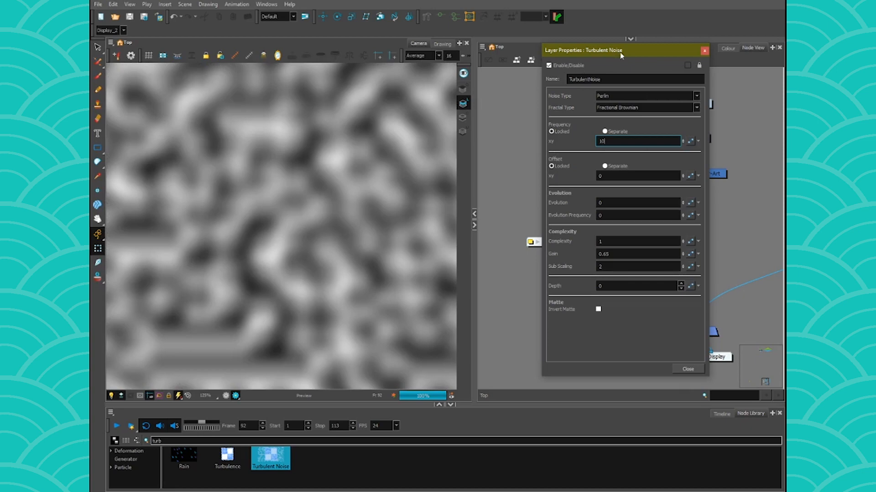
{"action": "left_click_drag", "start_coordinate": [620, 52], "coordinate": [472, 60]}
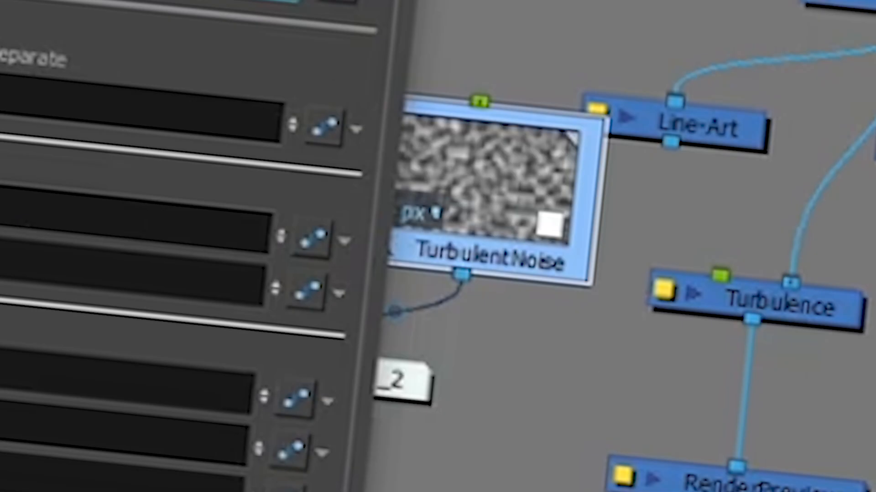
Step: Close the noise properties and delete the Turbulent Noise and Display_2 nodes together
{"action": "key", "text": "Escape"}
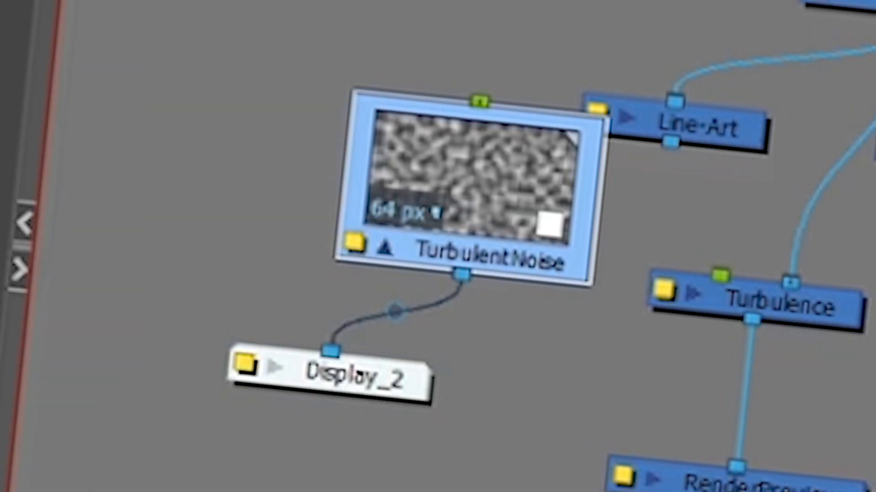
{"action": "left_click_drag", "start_coordinate": [283, 54], "coordinate": [460, 452]}
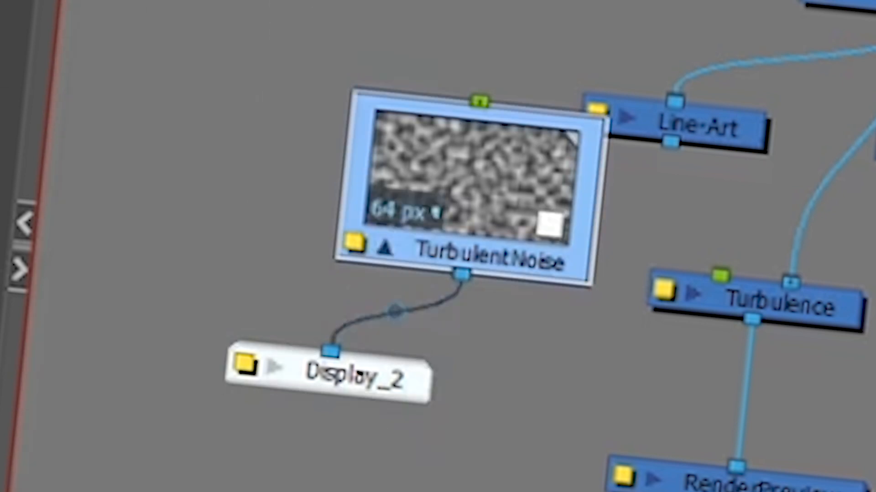
{"action": "key", "text": "Delete"}
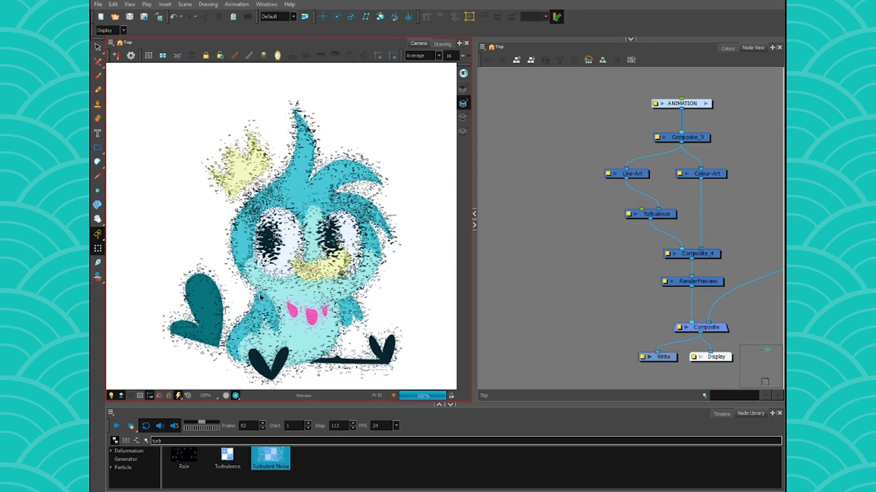
Step: Set the Turbulence node's locked Frequency to 20 and its locked Amount to 10
{"action": "left_click", "coordinate": [629, 213]}
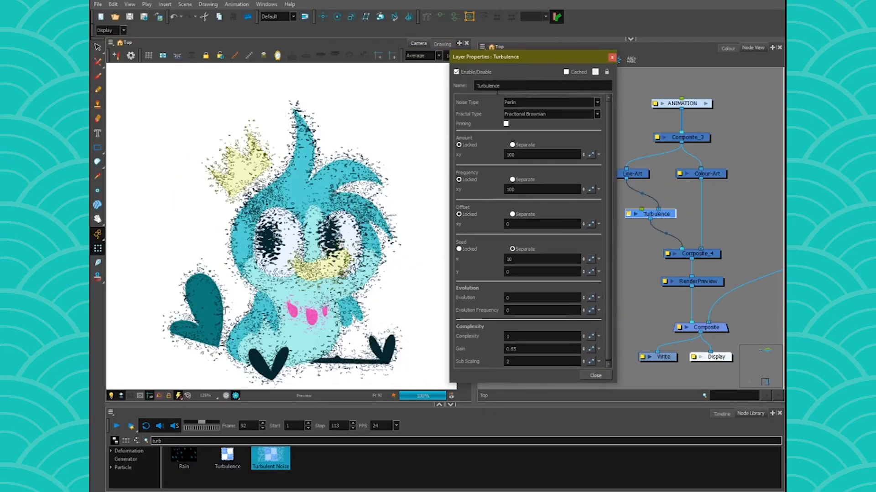
{"action": "double_click", "coordinate": [509, 190]}
{"action": "type", "text": "20"}
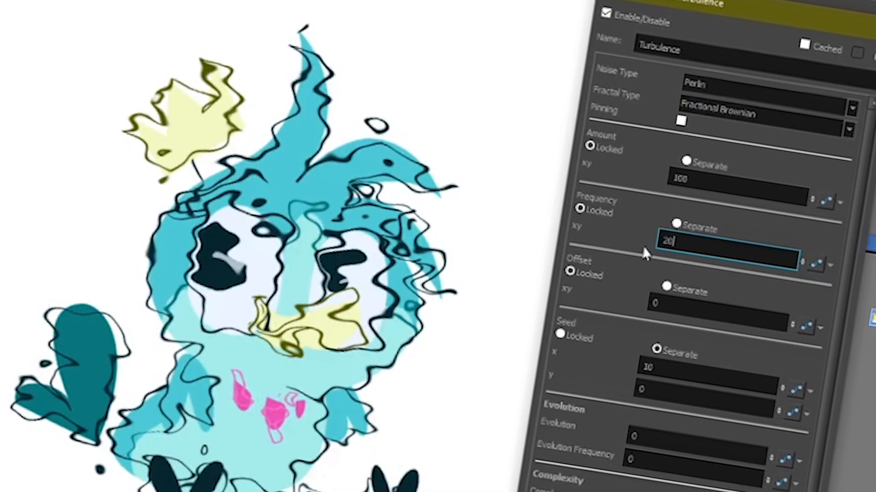
{"action": "double_click", "coordinate": [682, 179]}
{"action": "type", "text": "10"}
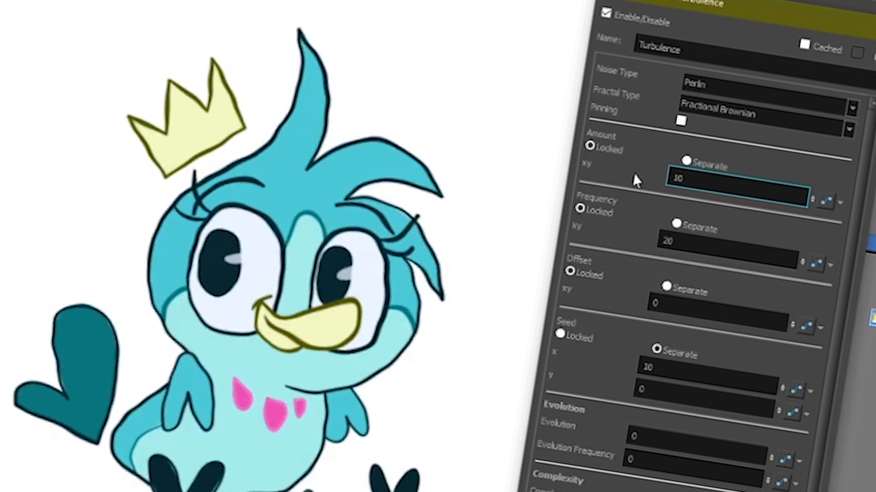
{"action": "type", "text": "0"}
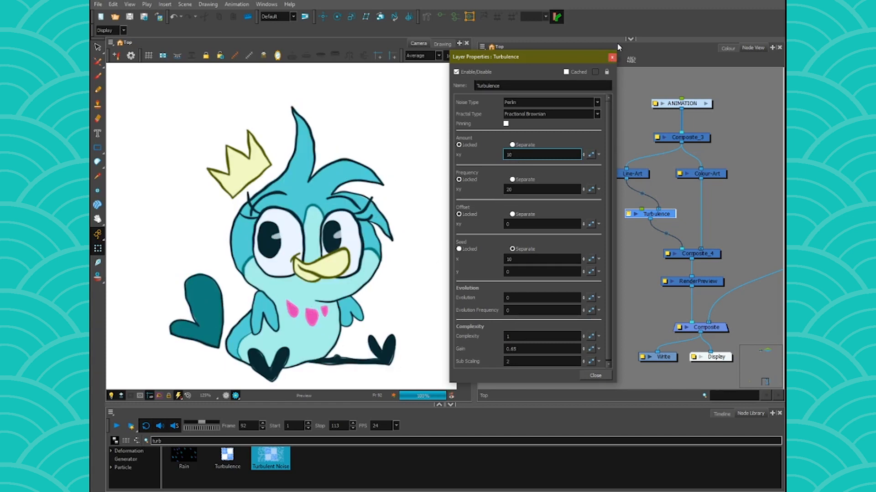
{"action": "left_click", "coordinate": [595, 376]}
Step: Bring up the timeline and examine the Turbulence node's Evolution and Complexity settings
{"action": "left_click", "coordinate": [722, 414]}
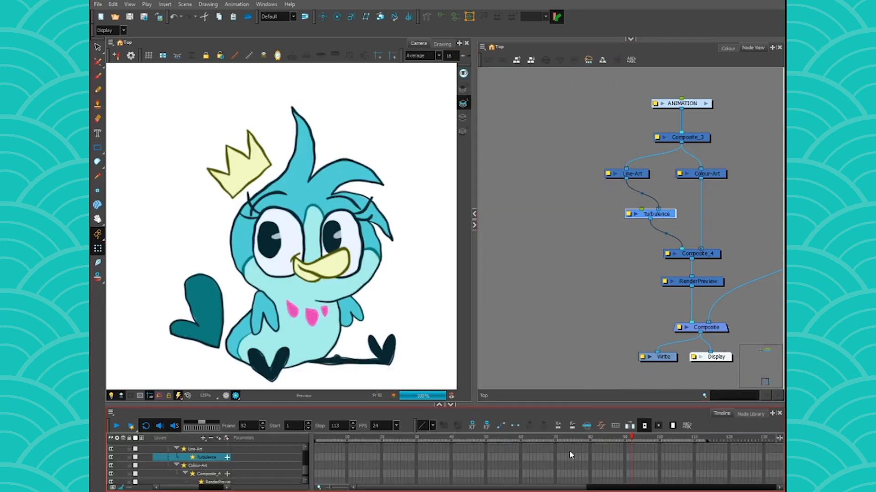
{"action": "left_click", "coordinate": [629, 215]}
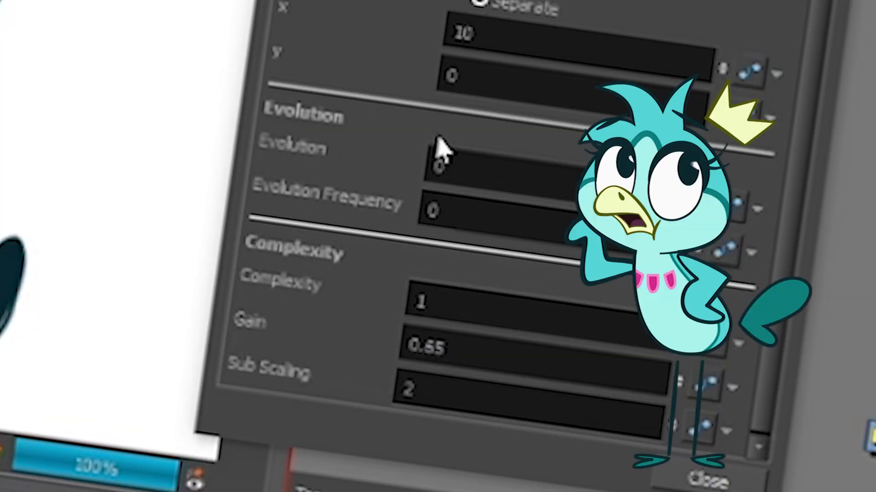
{"action": "left_click", "coordinate": [708, 476]}
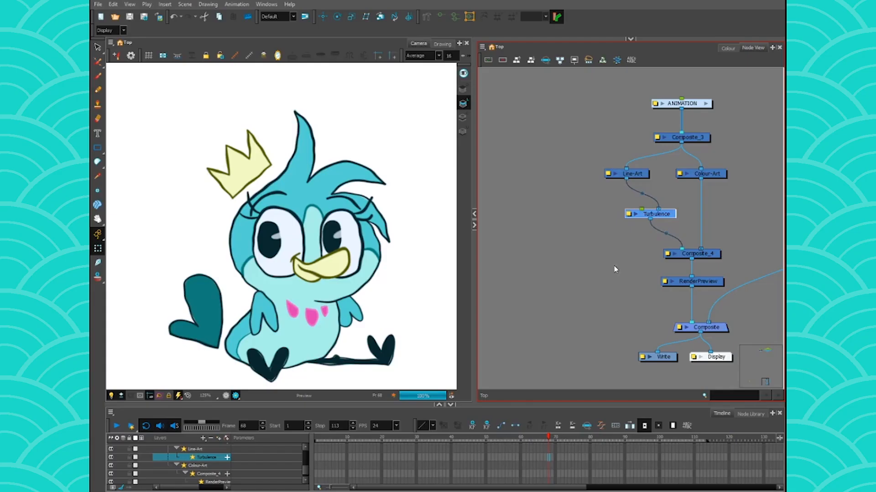
Step: Add a peg to the node network and connect it to the green input of the Turbulence node
{"action": "left_click", "coordinate": [614, 266]}
{"action": "key", "text": "ctrl+p"}
{"action": "left_click_drag", "start_coordinate": [632, 250], "coordinate": [621, 205]}
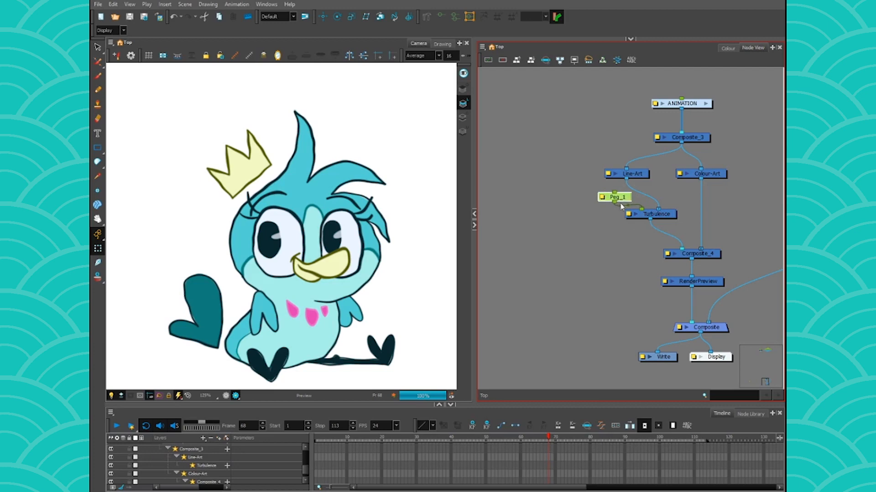
{"action": "left_click", "coordinate": [436, 297]}
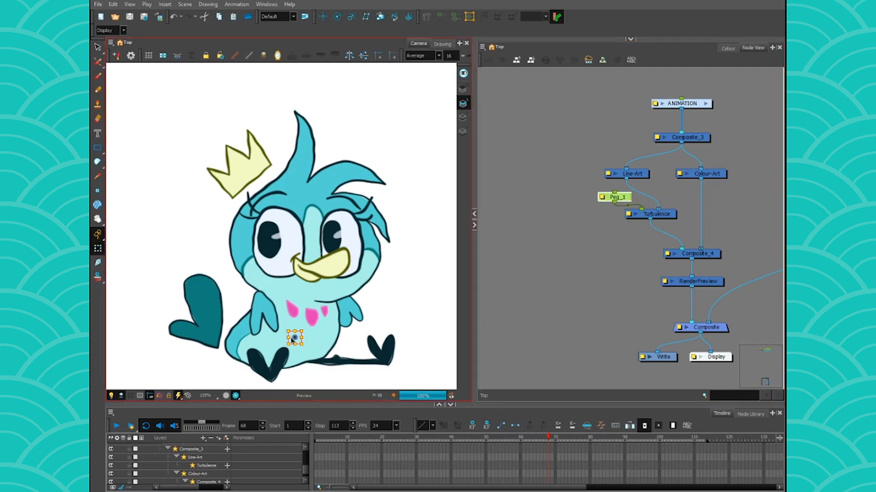
Step: Switch off the rendered camera view and move the new peg over the bird's first pink chest marking
{"action": "left_click", "coordinate": [226, 396]}
{"action": "scroll", "coordinate": [250, 362], "scroll_direction": "up", "scroll_amount": 3}
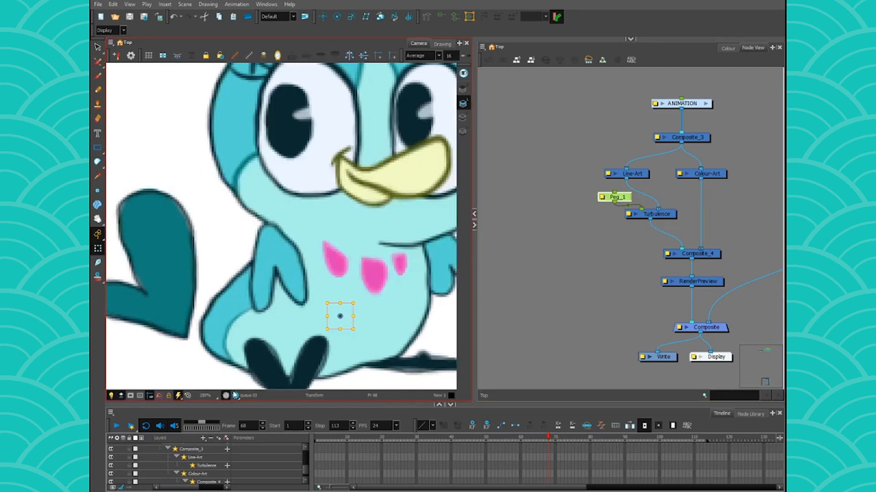
{"action": "left_click_drag", "start_coordinate": [426, 357], "coordinate": [504, 160]}
{"action": "left_click_drag", "start_coordinate": [370, 290], "coordinate": [474, 301]}
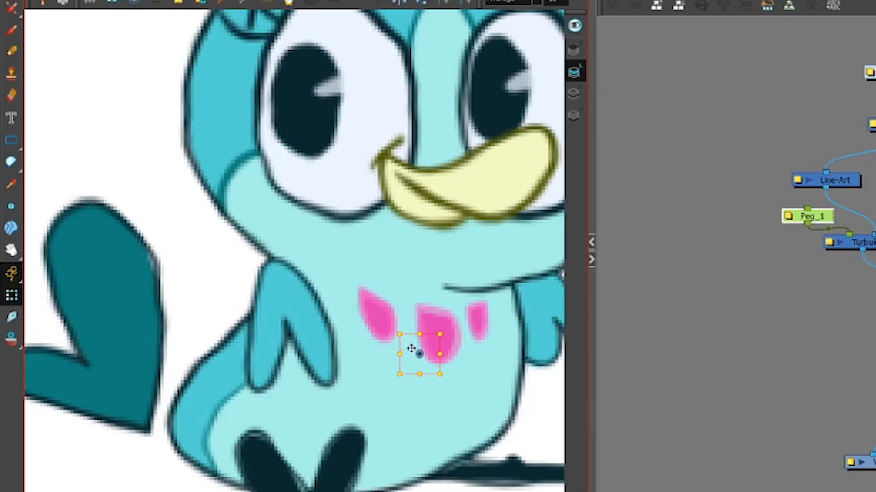
{"action": "left_click_drag", "start_coordinate": [483, 300], "coordinate": [489, 242]}
{"action": "left_click_drag", "start_coordinate": [420, 306], "coordinate": [366, 288]}
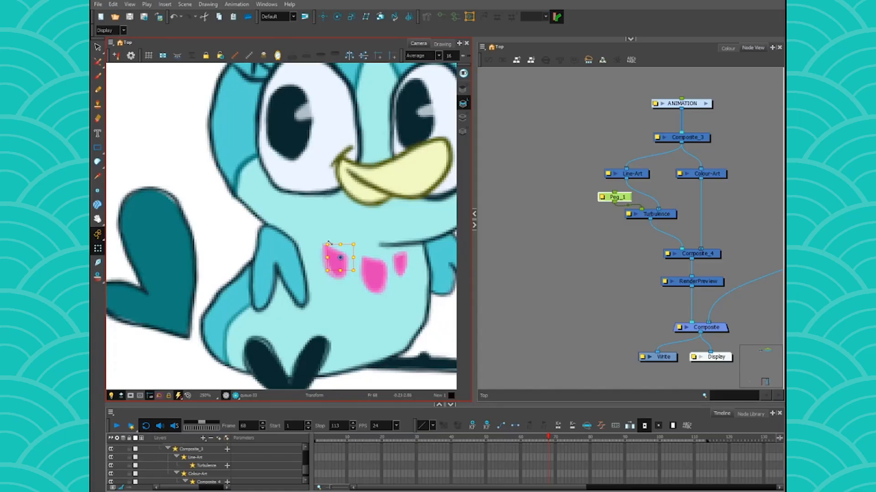
Step: Locate Peg_1 on the timeline and move it to a new, higher position on frame 65
{"action": "key", "text": "o"}
{"action": "left_click", "coordinate": [548, 449]}
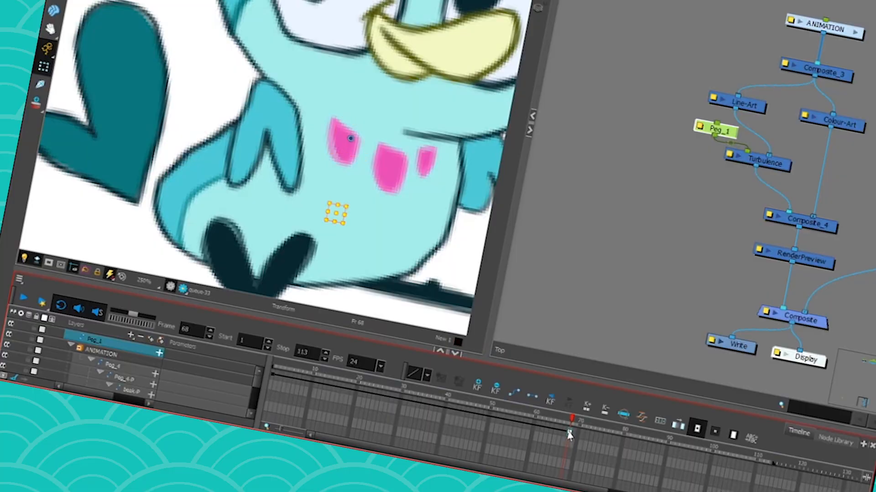
{"action": "left_click", "coordinate": [272, 380]}
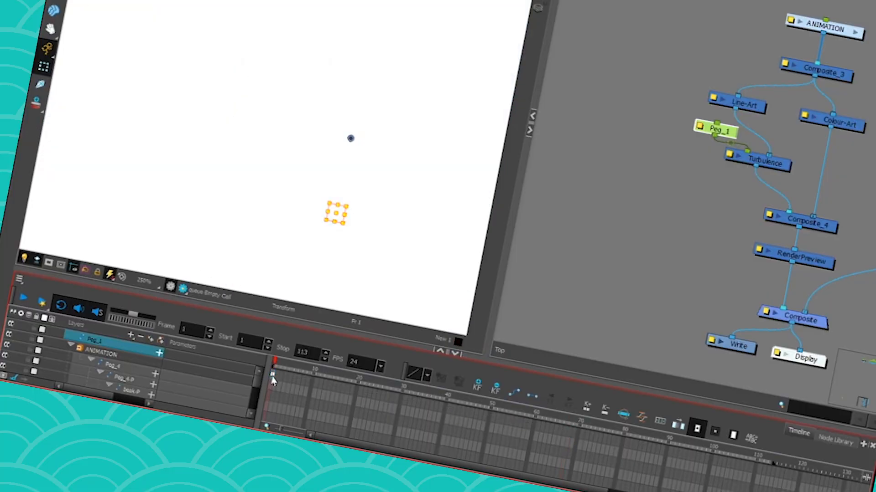
{"action": "left_click", "coordinate": [552, 433]}
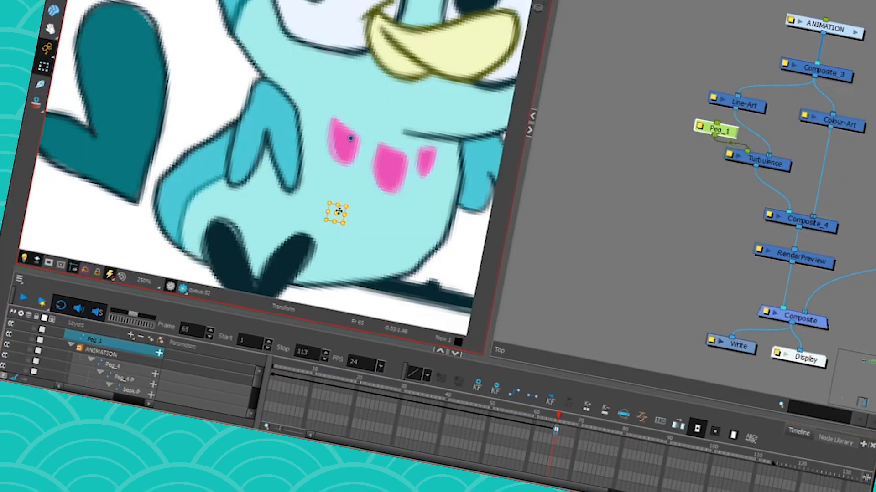
{"action": "left_click_drag", "start_coordinate": [332, 210], "coordinate": [316, 155]}
Step: Animate Peg_1 further by moving it to different positions on frame 72 and on a frame shortly after it
{"action": "left_click", "coordinate": [574, 434]}
{"action": "key", "text": "period"}
{"action": "key", "text": "period"}
{"action": "key", "text": "period"}
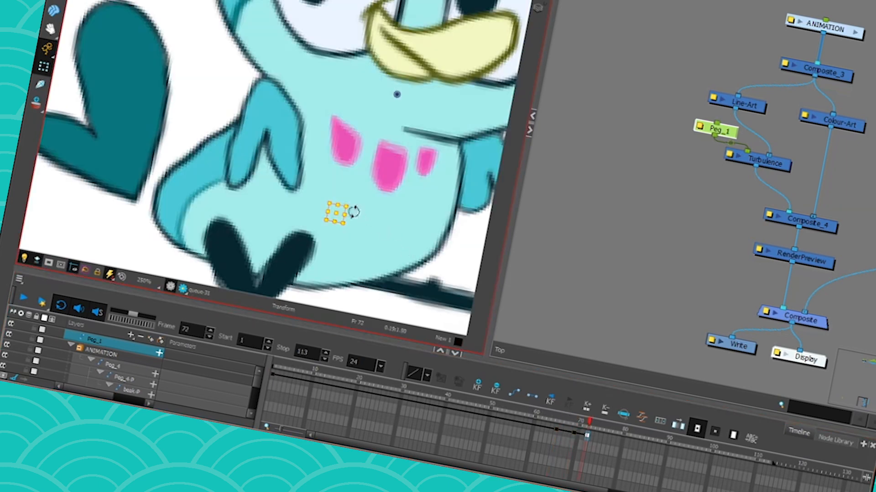
{"action": "left_click_drag", "start_coordinate": [359, 215], "coordinate": [345, 252]}
{"action": "left_click", "coordinate": [602, 440]}
{"action": "left_click_drag", "start_coordinate": [337, 212], "coordinate": [244, 121]}
Step: Select all of Peg_1's keyframes and shift them so the sequence starts at frame 1
{"action": "left_click", "coordinate": [557, 431]}
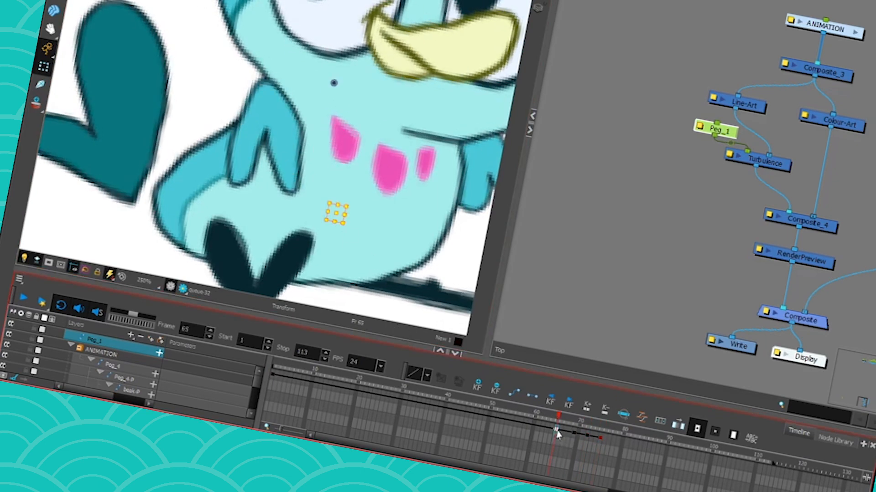
{"action": "left_click", "coordinate": [598, 440]}
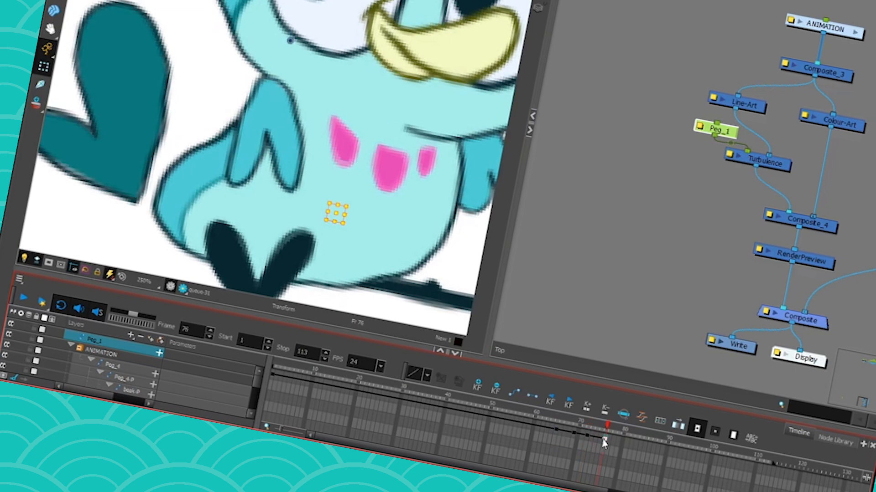
{"action": "left_click", "coordinate": [564, 431]}
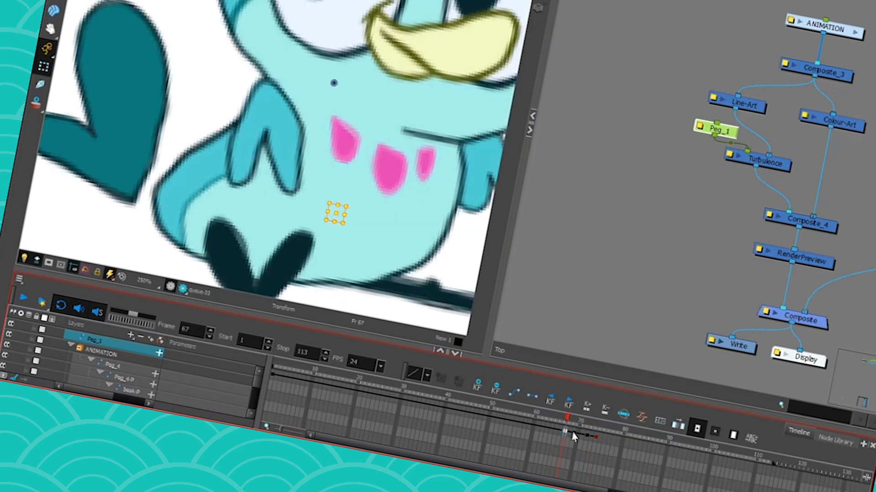
{"action": "left_click_drag", "start_coordinate": [592, 439], "coordinate": [563, 434]}
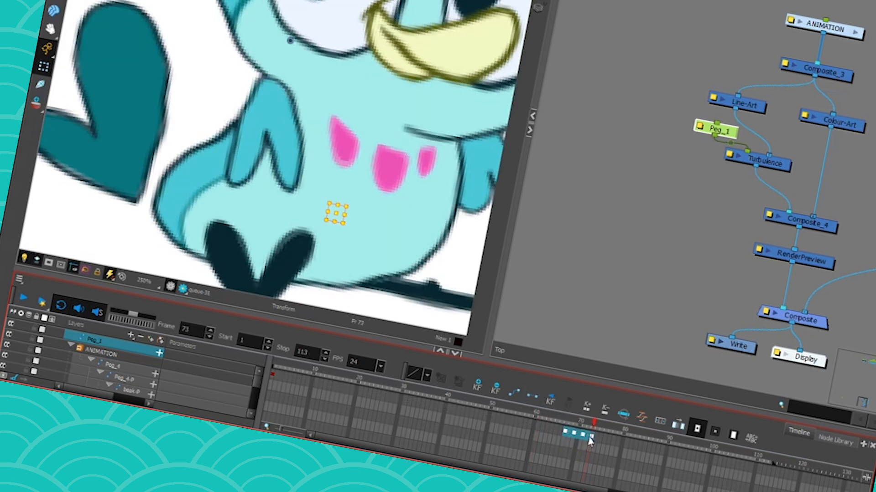
{"action": "left_click", "coordinate": [565, 418]}
{"action": "left_click_drag", "start_coordinate": [565, 432], "coordinate": [274, 376]}
{"action": "left_click", "coordinate": [318, 451]}
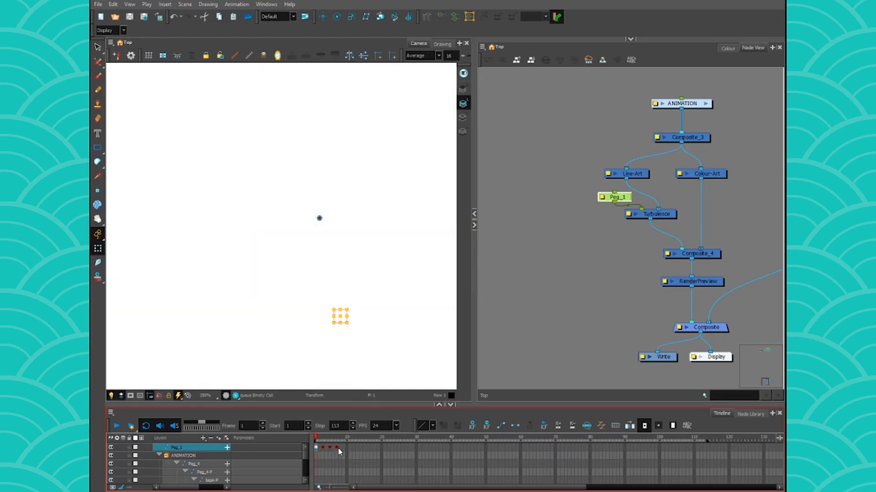
{"action": "left_click", "coordinate": [395, 448]}
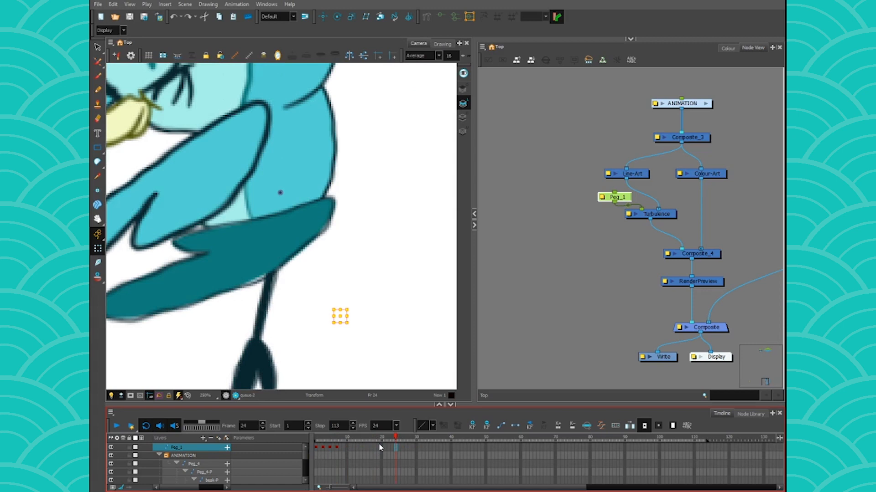
Step: Search the node library for "loop" and insert a Transform-Loop node between Peg_1 and Turbulence
{"action": "left_click", "coordinate": [742, 415]}
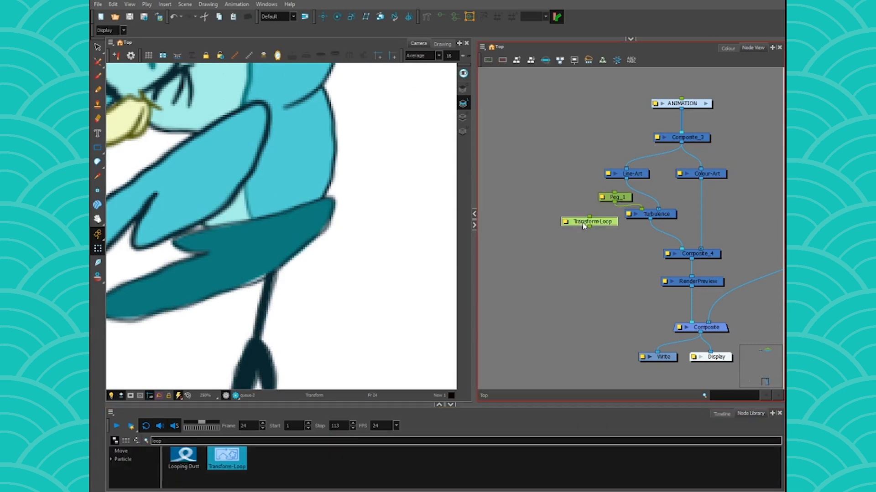
{"action": "scroll", "coordinate": [576, 232], "scroll_direction": "up", "scroll_amount": 5}
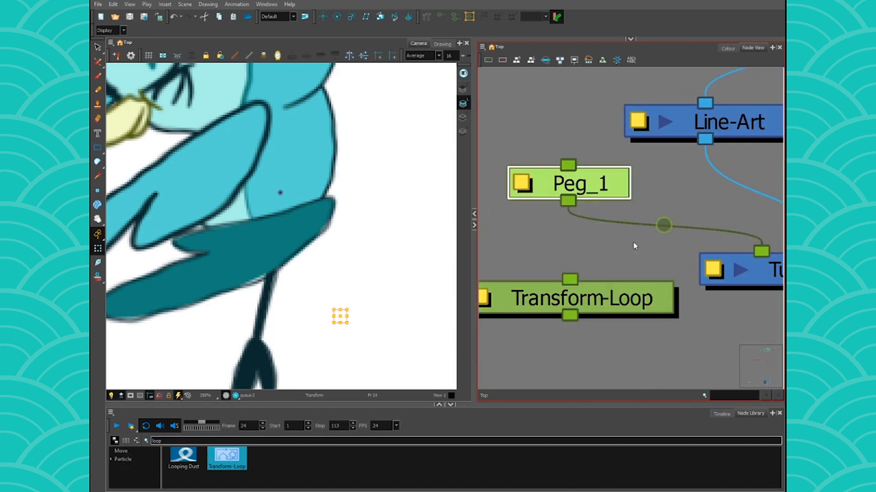
{"action": "left_click_drag", "start_coordinate": [573, 294], "coordinate": [571, 247]}
Step: Examine the Loop Type options in the Transform-Loop node's properties and close them
{"action": "left_click", "coordinate": [506, 248]}
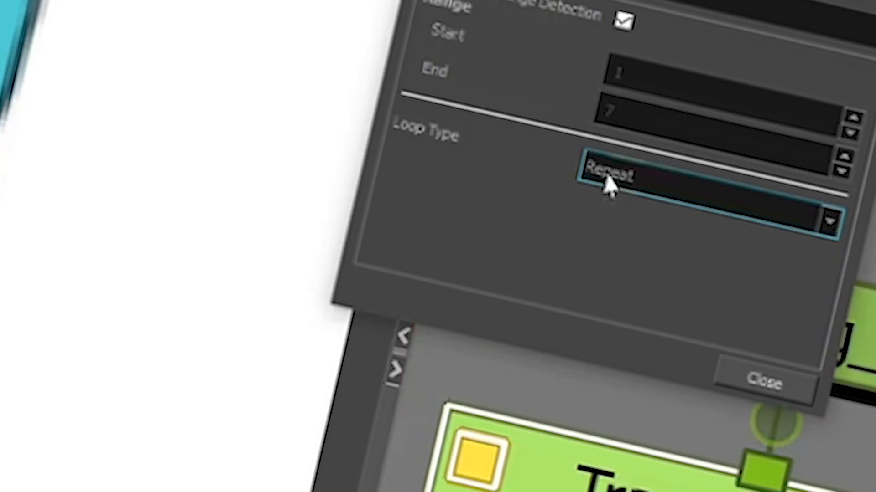
{"action": "left_click", "coordinate": [524, 148]}
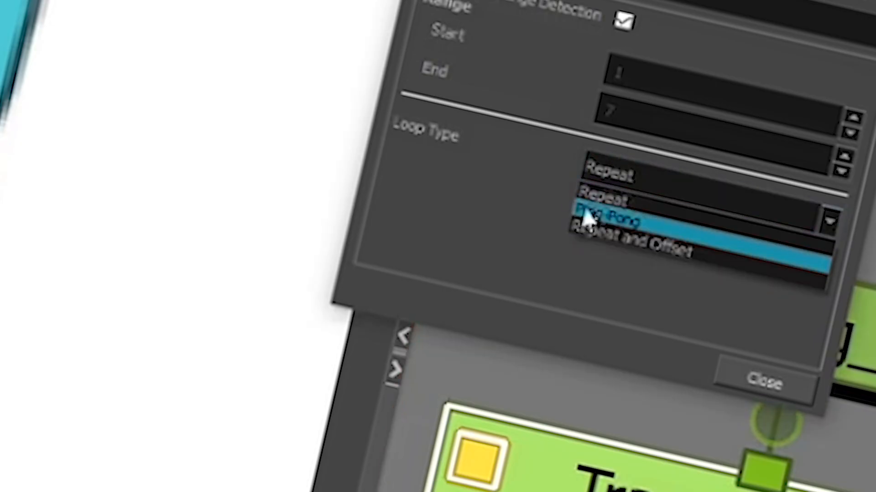
{"action": "left_click", "coordinate": [748, 371]}
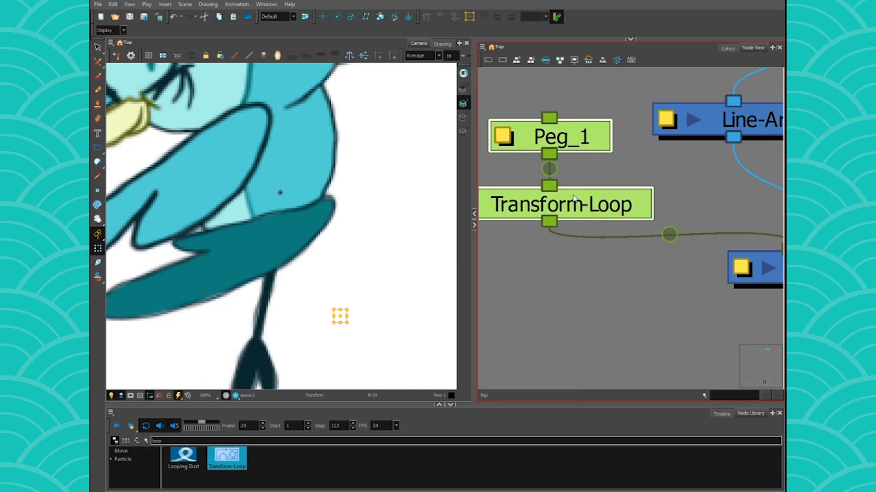
Step: Spread Peg_1's keyframes out on the timeline to frames 1, 4, 7 and 10
{"action": "left_click", "coordinate": [721, 413]}
{"action": "left_click_drag", "start_coordinate": [337, 448], "coordinate": [317, 449]}
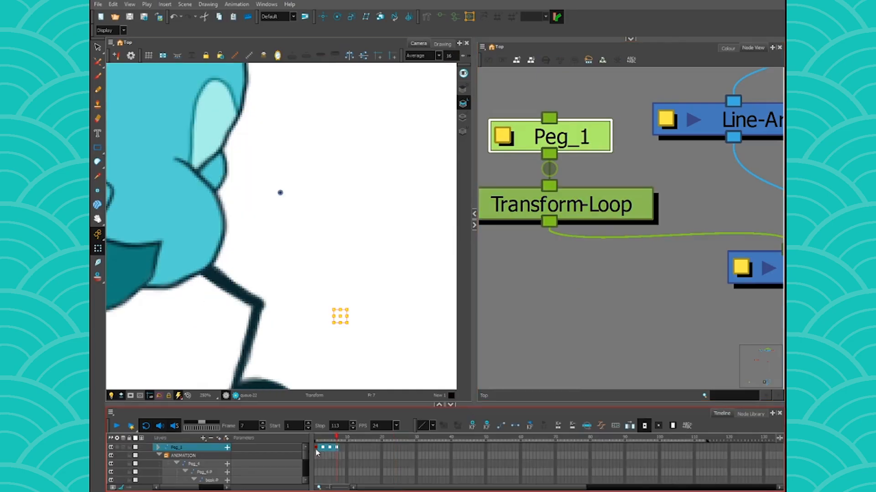
{"action": "left_click", "coordinate": [346, 448]}
{"action": "left_click_drag", "start_coordinate": [330, 448], "coordinate": [326, 448]}
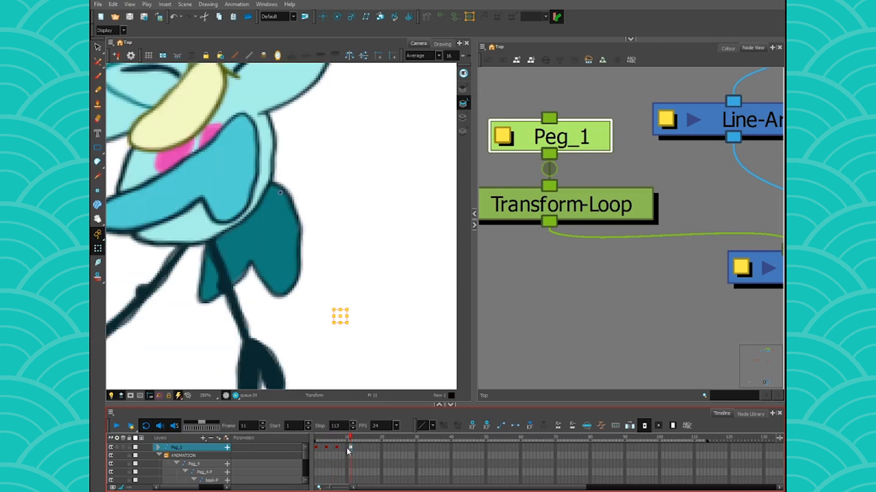
{"action": "left_click", "coordinate": [348, 448]}
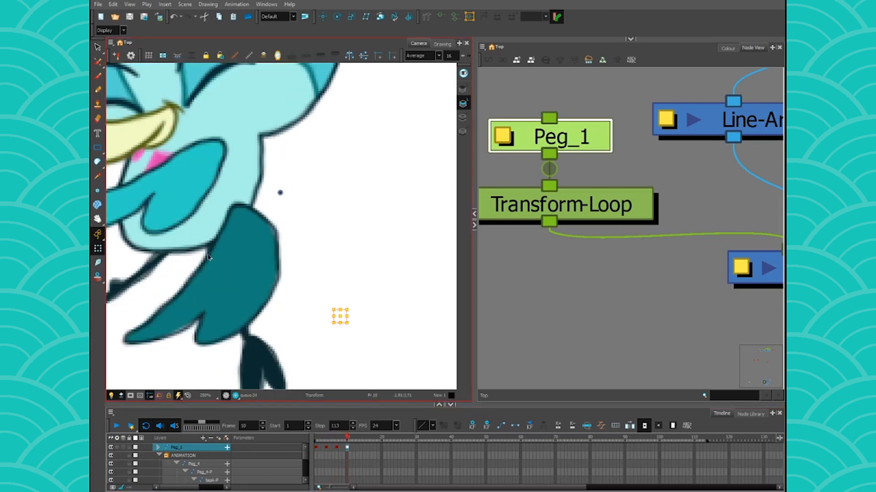
Step: Fit the whole bird in the camera view and open the Turbulence node's properties
{"action": "scroll", "coordinate": [207, 249], "scroll_direction": "down", "scroll_amount": 4}
{"action": "scroll", "coordinate": [200, 242], "scroll_direction": "up", "scroll_amount": 1}
{"action": "left_click_drag", "start_coordinate": [156, 328], "coordinate": [249, 354]}
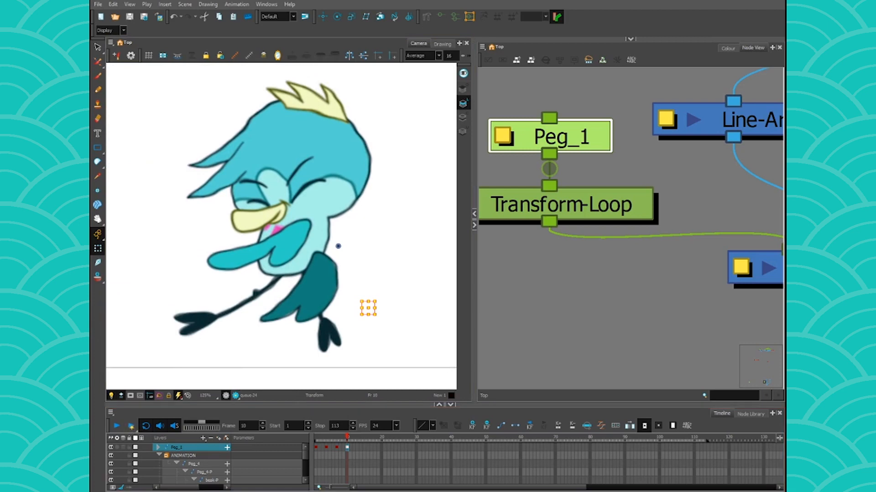
{"action": "left_click", "coordinate": [431, 248]}
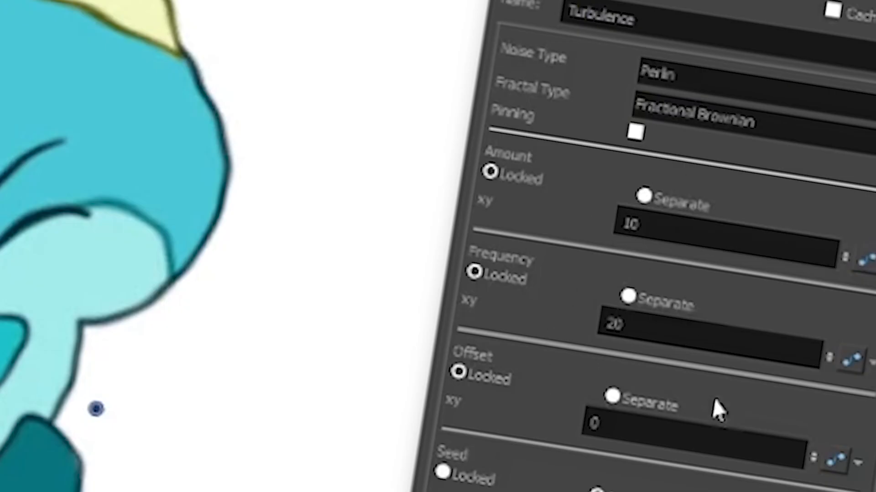
Step: Enter 10 in the Turbulence node's properties and shift Peg_1 slightly on the bird's chest at frame 79
{"action": "key", "text": "Tab"}
{"action": "type", "text": "10"}
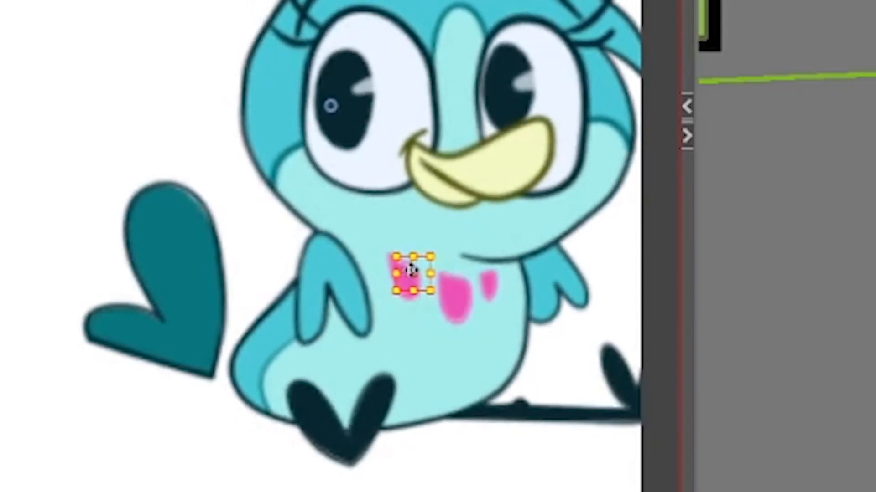
{"action": "mouse_move", "coordinate": [412, 270]}
{"action": "left_mouse_down"}
{"action": "mouse_move", "coordinate": [409, 263]}
{"action": "mouse_move", "coordinate": [423, 269]}
{"action": "left_mouse_up"}
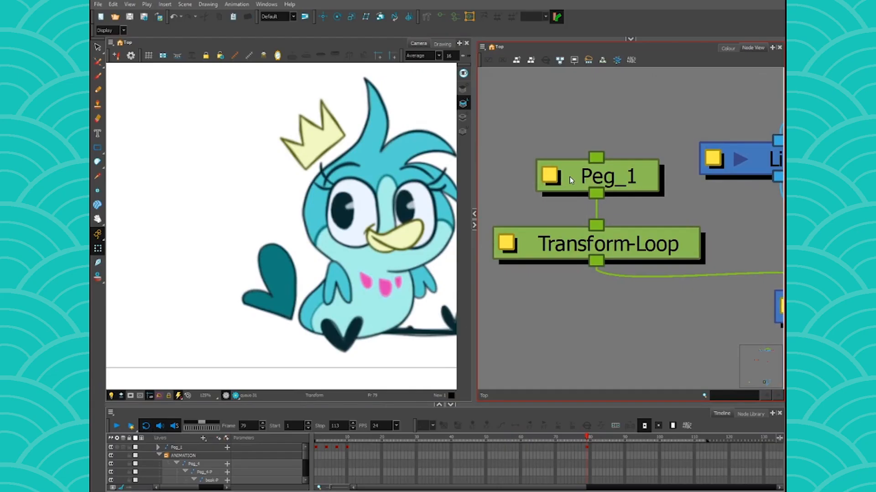
Step: Add Shake and Quake nodes from the node library and place them side by side above Peg_1
{"action": "left_click", "coordinate": [743, 415]}
{"action": "key", "text": "BackSpace"}
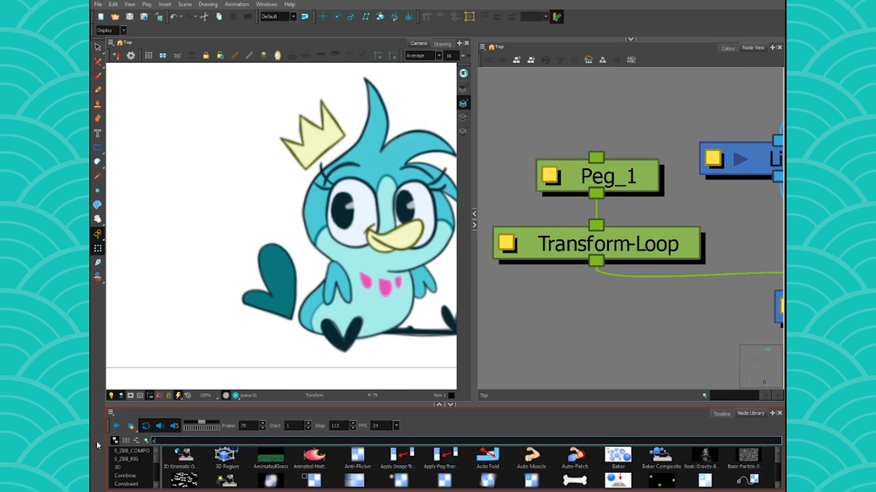
{"action": "type", "text": "quake"}
{"action": "left_click_drag", "start_coordinate": [184, 457], "coordinate": [703, 170]}
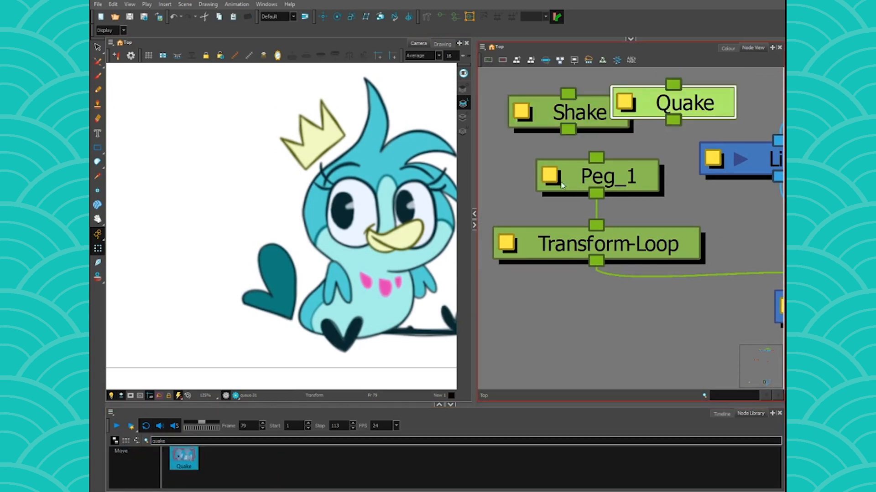
{"action": "left_click_drag", "start_coordinate": [635, 170], "coordinate": [588, 159]}
{"action": "scroll", "coordinate": [590, 138], "scroll_direction": "up", "scroll_amount": 2}
{"action": "scroll", "coordinate": [591, 139], "scroll_direction": "down", "scroll_amount": 2}
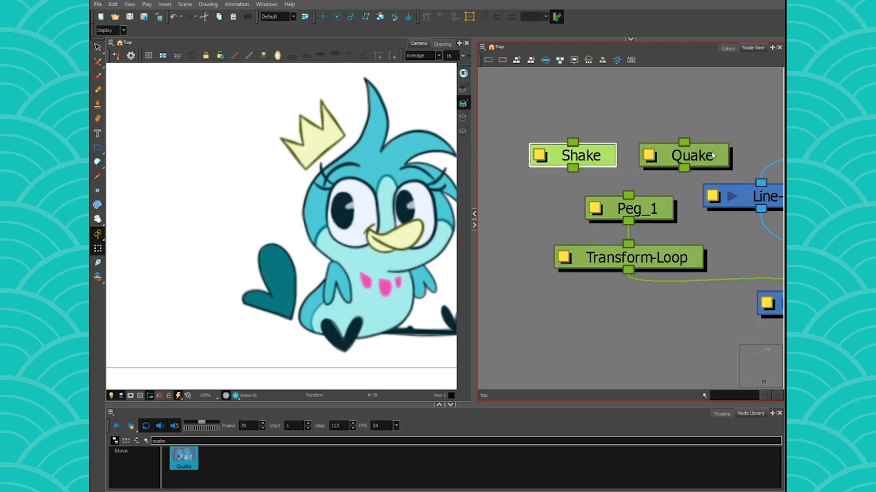
{"action": "left_click_drag", "start_coordinate": [715, 157], "coordinate": [703, 156]}
Step: Connect Shake's output to Peg_1 and delete the Transform-Loop node, aligning Peg_1 directly beneath Shake
{"action": "left_click_drag", "start_coordinate": [573, 169], "coordinate": [629, 195]}
{"action": "left_click_drag", "start_coordinate": [650, 158], "coordinate": [654, 115]}
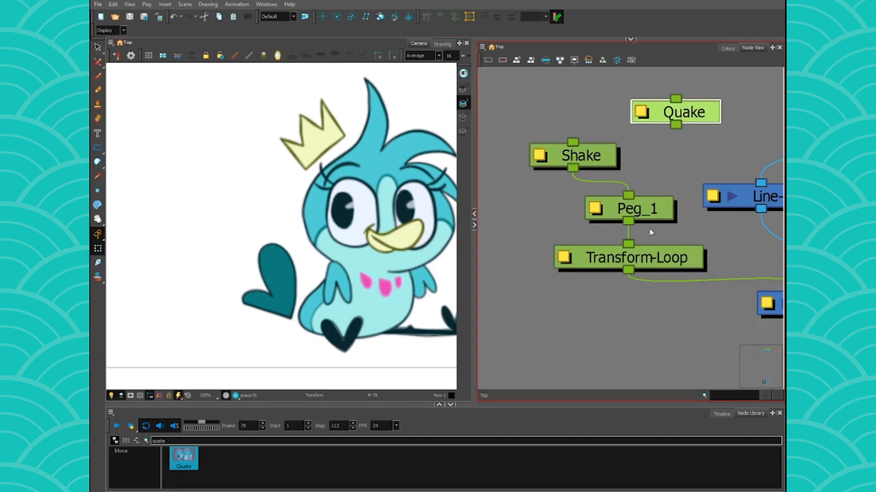
{"action": "left_click", "coordinate": [655, 258]}
{"action": "key", "text": "Delete"}
{"action": "left_click_drag", "start_coordinate": [639, 209], "coordinate": [583, 218]}
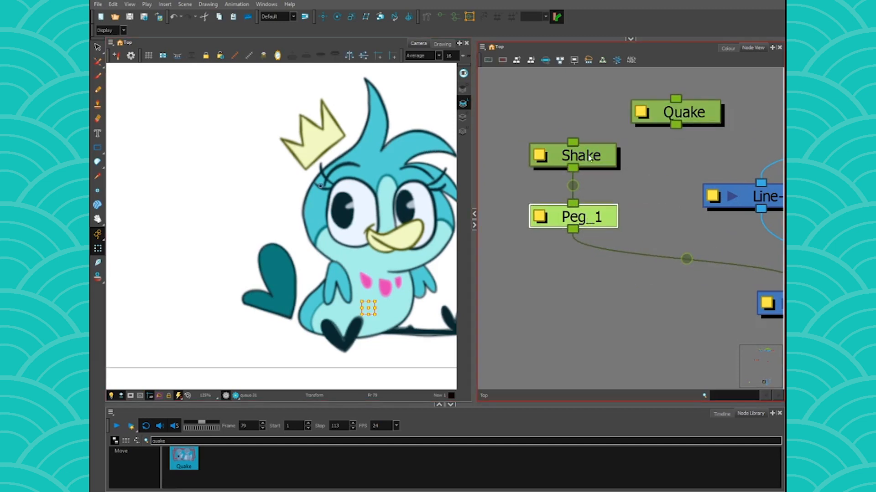
Step: Go to frame 72 on the timeline, then examine the Shake and Quake nodes' properties and close them
{"action": "left_click", "coordinate": [720, 414]}
{"action": "left_click", "coordinate": [564, 439]}
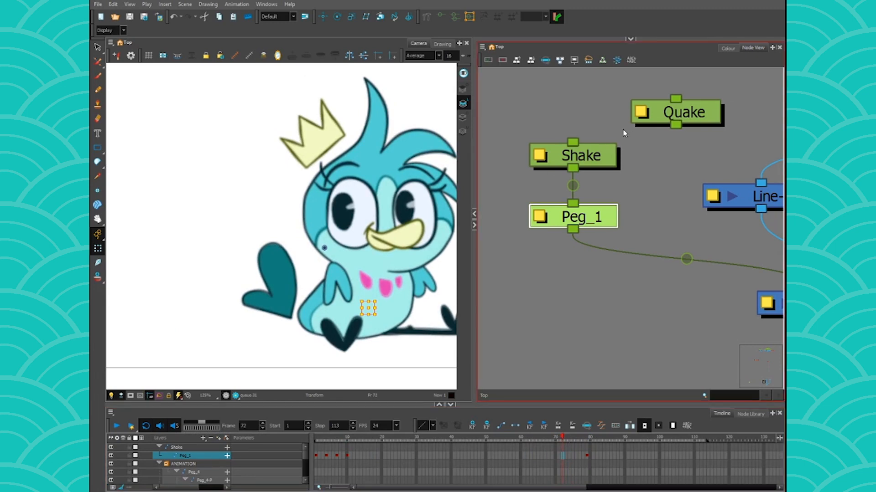
{"action": "left_click", "coordinate": [588, 155]}
{"action": "left_click", "coordinate": [541, 155]}
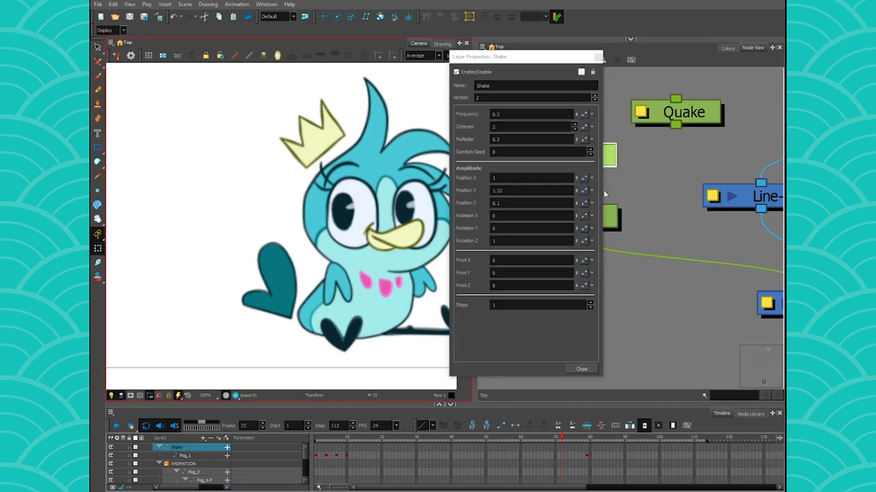
{"action": "double_click", "coordinate": [684, 112]}
{"action": "left_click_drag", "start_coordinate": [581, 58], "coordinate": [325, 67]}
{"action": "left_click", "coordinate": [357, 67]}
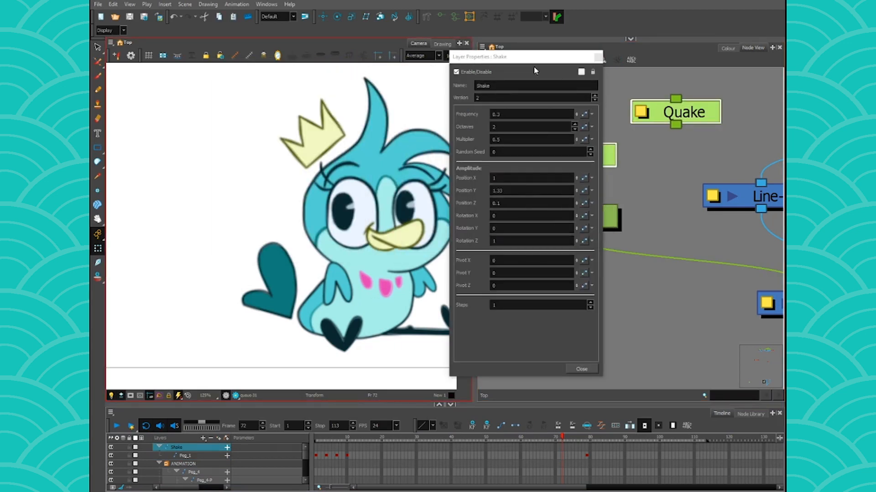
{"action": "left_click", "coordinate": [597, 58]}
{"action": "scroll", "coordinate": [318, 259], "scroll_direction": "down", "scroll_amount": 2}
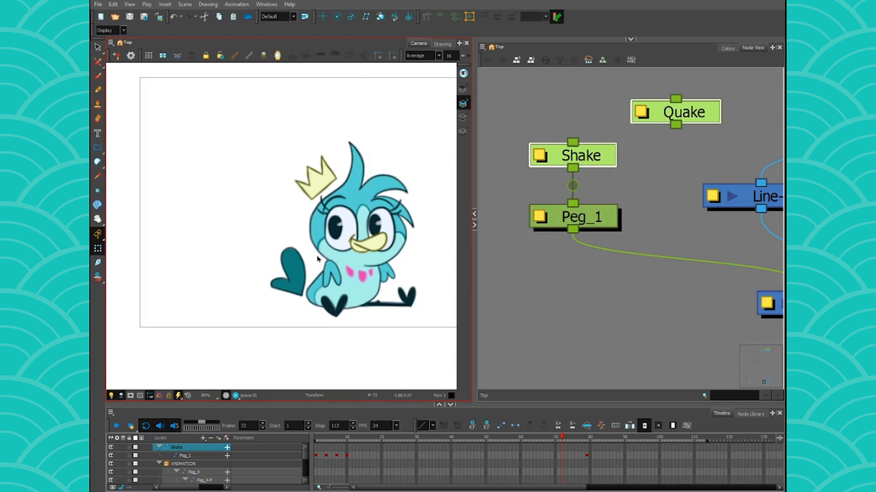
{"action": "left_click_drag", "start_coordinate": [313, 315], "coordinate": [248, 321]}
{"action": "scroll", "coordinate": [245, 291], "scroll_direction": "up", "scroll_amount": 3}
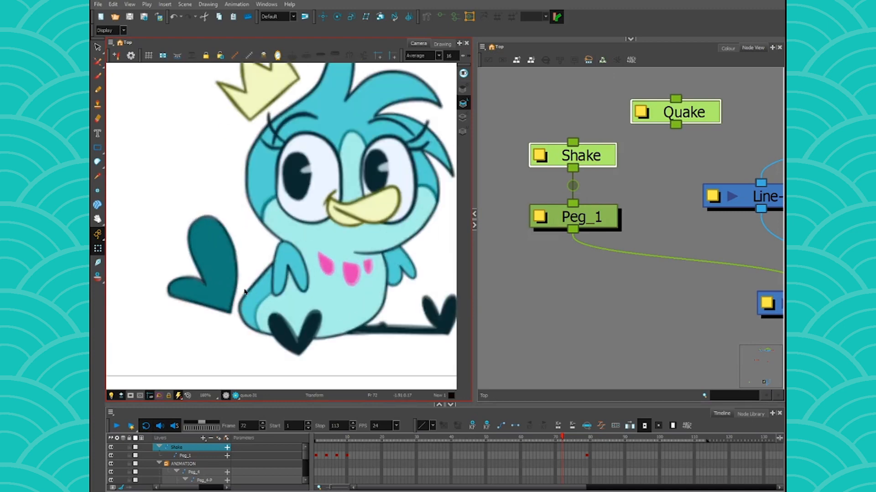
{"action": "scroll", "coordinate": [253, 288], "scroll_direction": "down", "scroll_amount": 2}
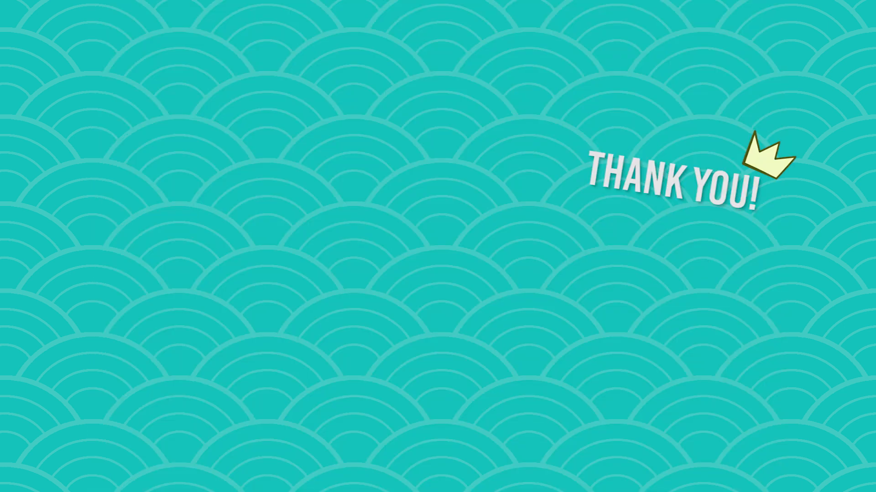